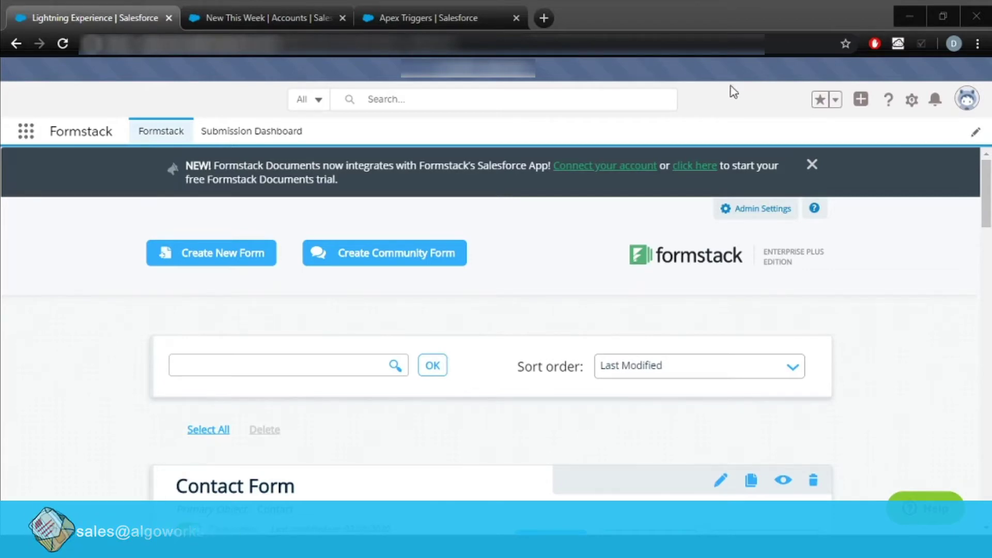
Open the Account Form's hosted sandbox.formstack.io link from Publish Options in a new tab.
click(775, 38)
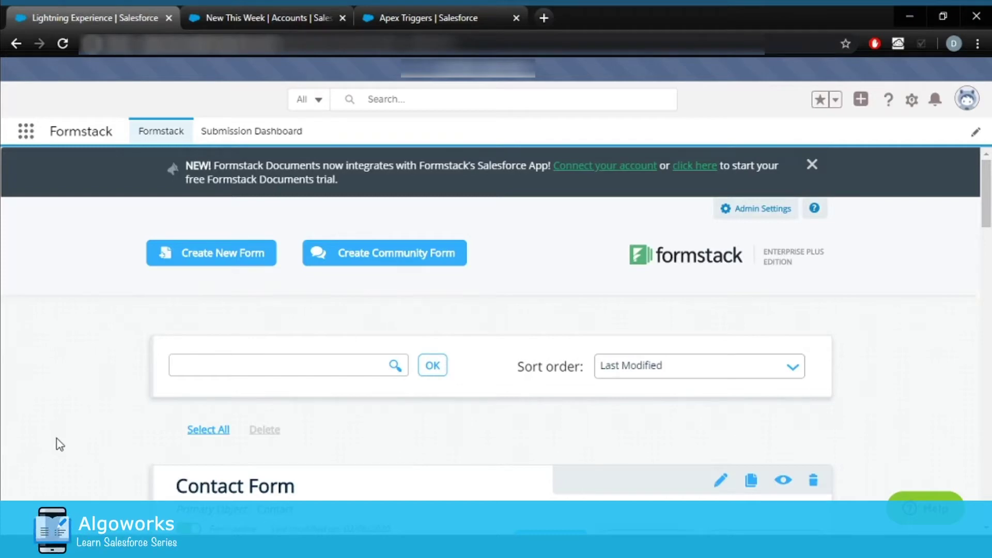
scroll(61, 443, down, 3)
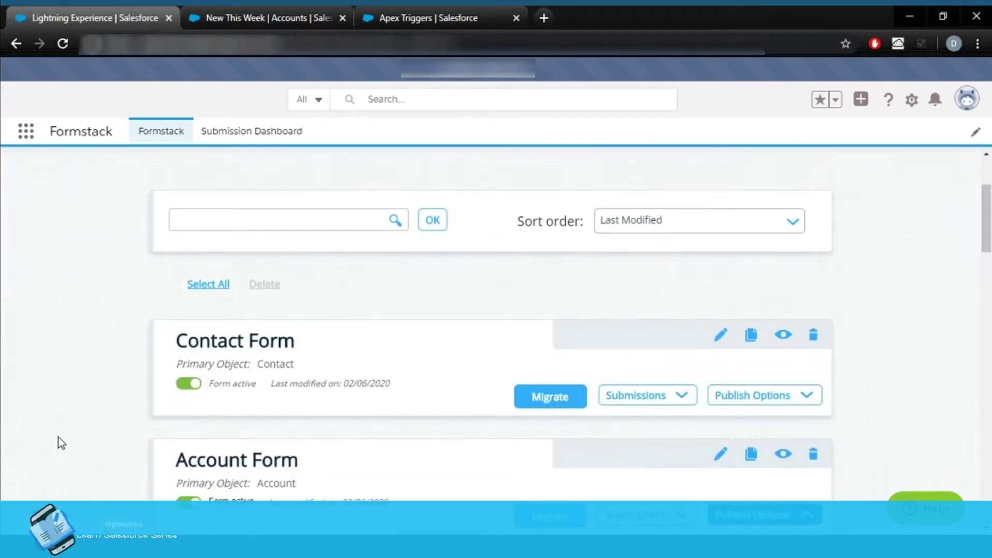
scroll(61, 443, down, 1)
scroll(222, 444, down, 4)
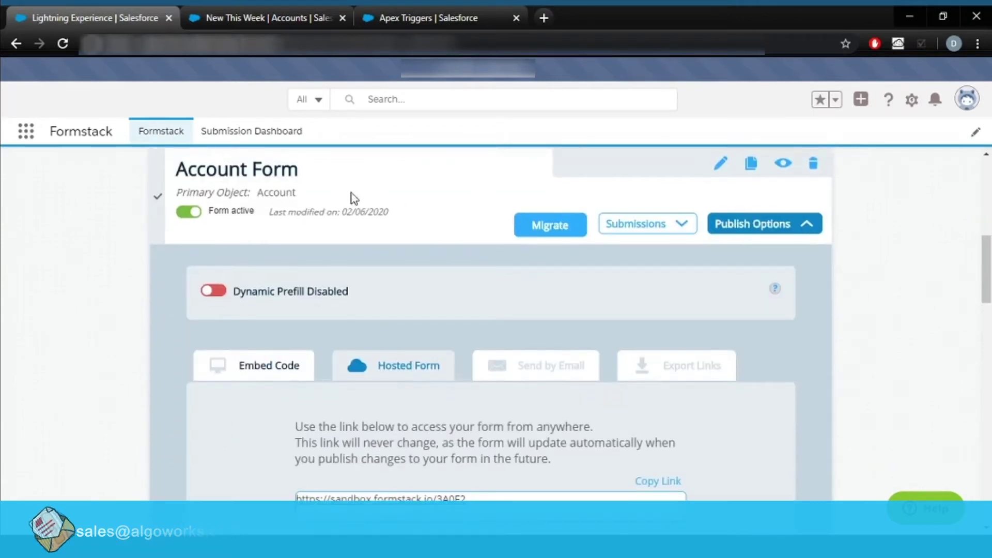
scroll(313, 447, down, 1)
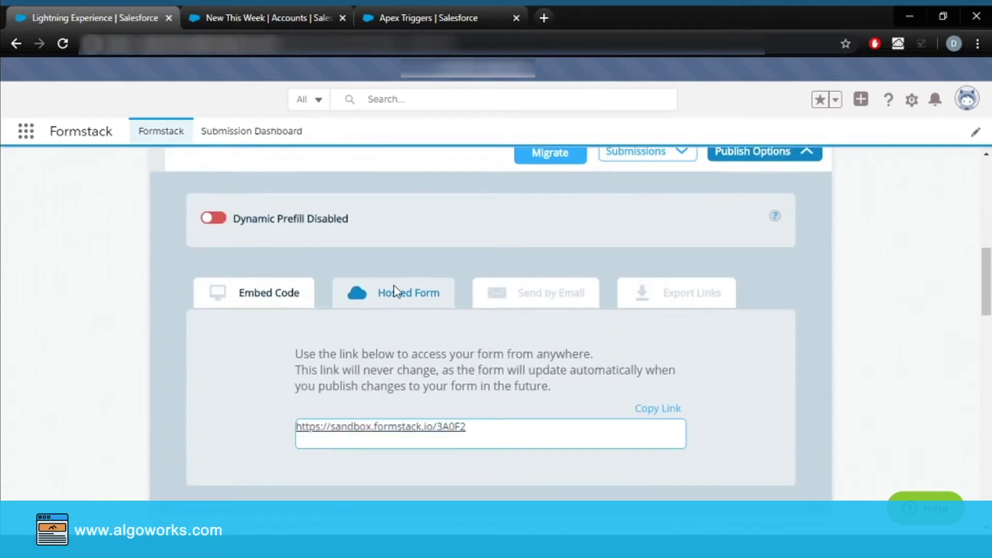
click(394, 427)
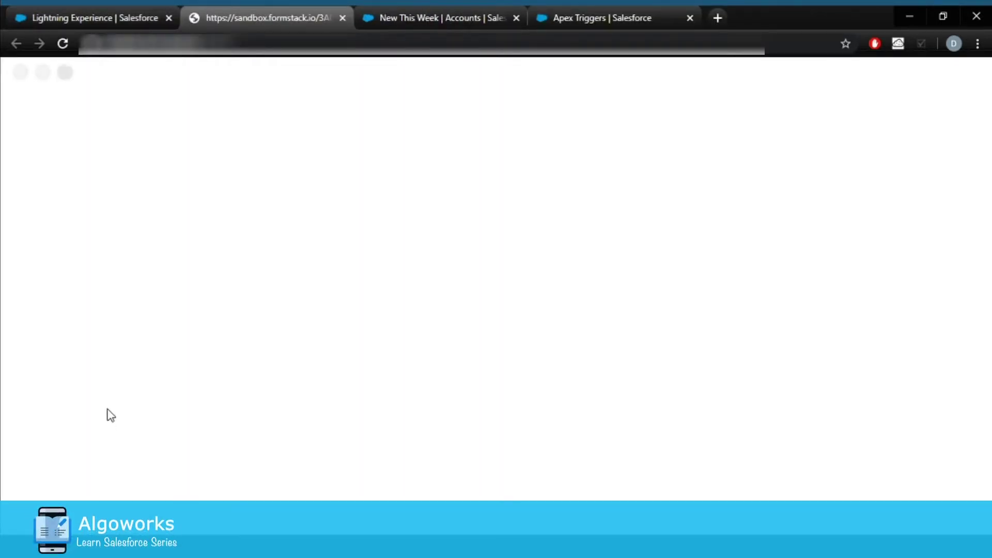
Fill the Account Form with name 'test Form Stack', type Buyer, a phone number and a description.
click(311, 176)
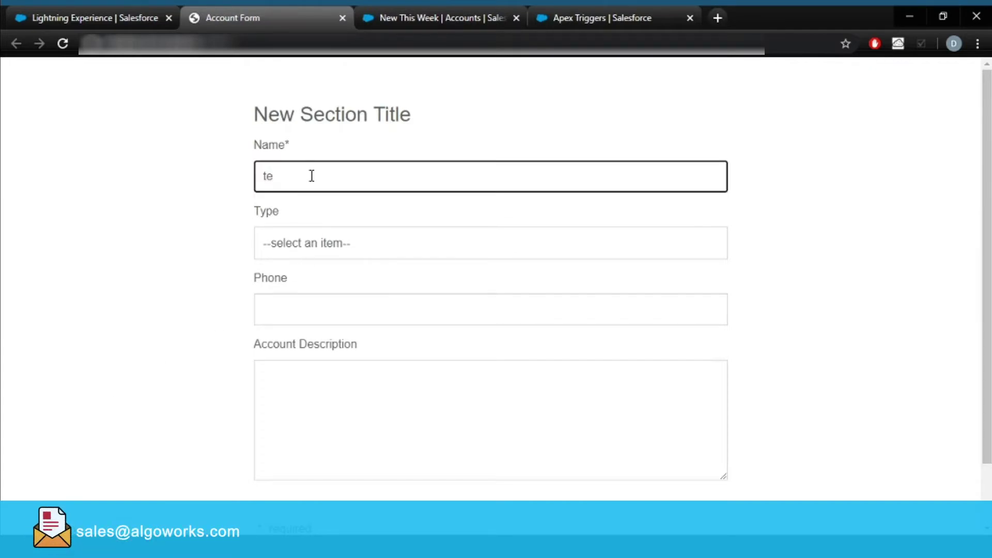
text(test Form Stack)
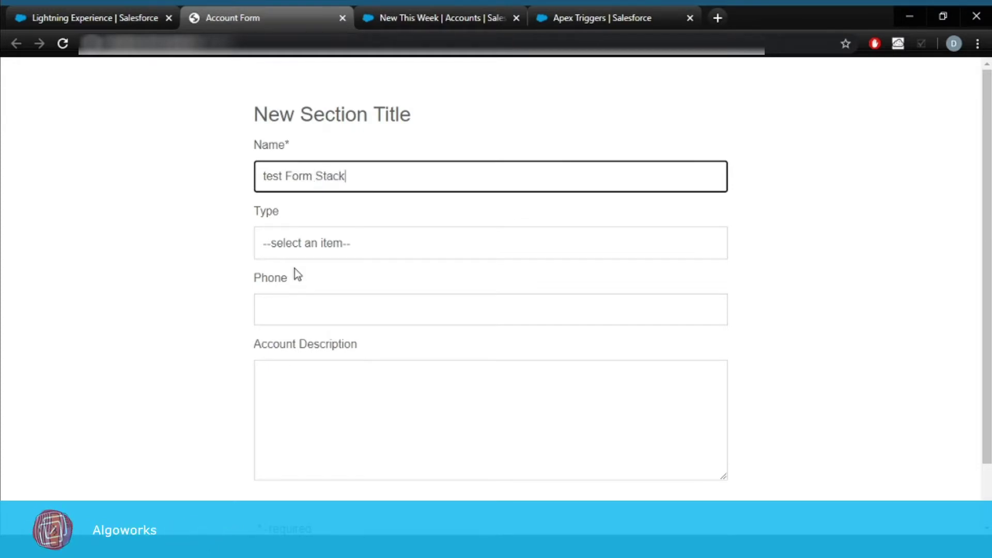
click(305, 242)
click(292, 337)
click(302, 312)
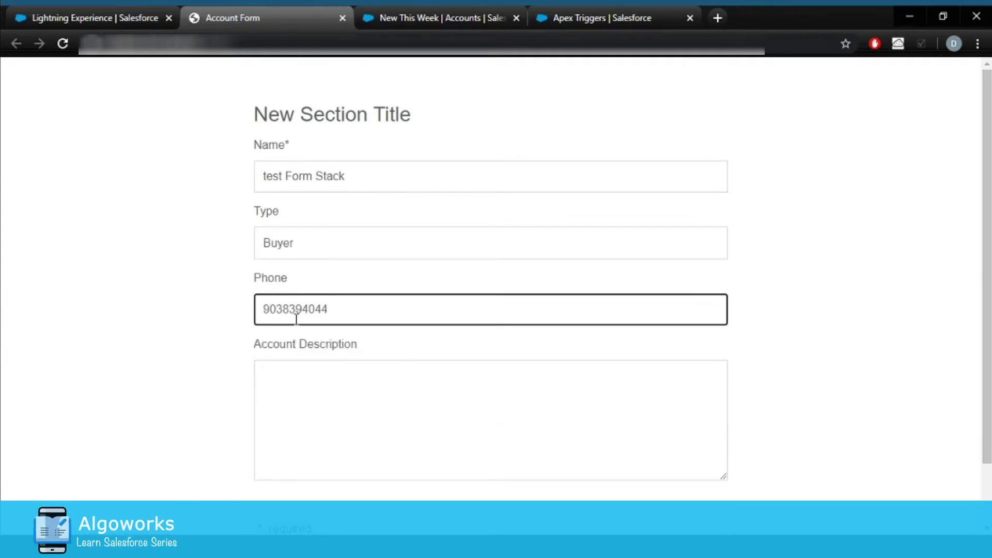
click(264, 399)
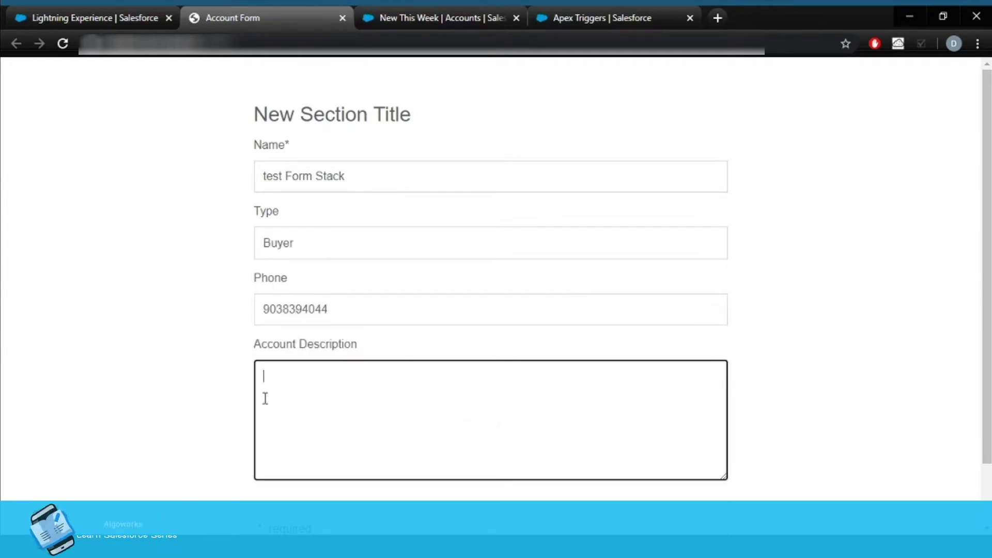
text(testing)
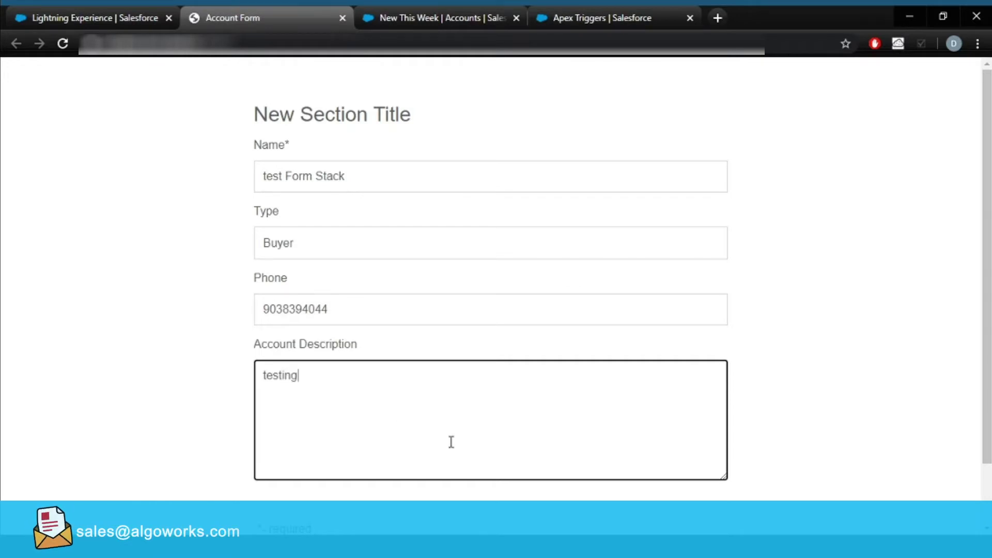
Submit the form, dismiss the confirmation, and reload the New This Week accounts list.
scroll(451, 442, down, 3)
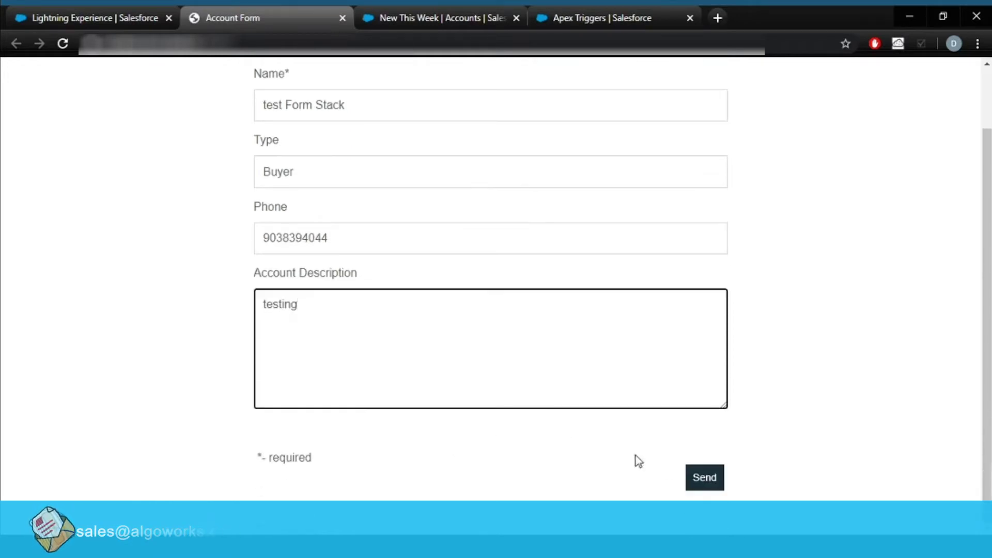
click(703, 478)
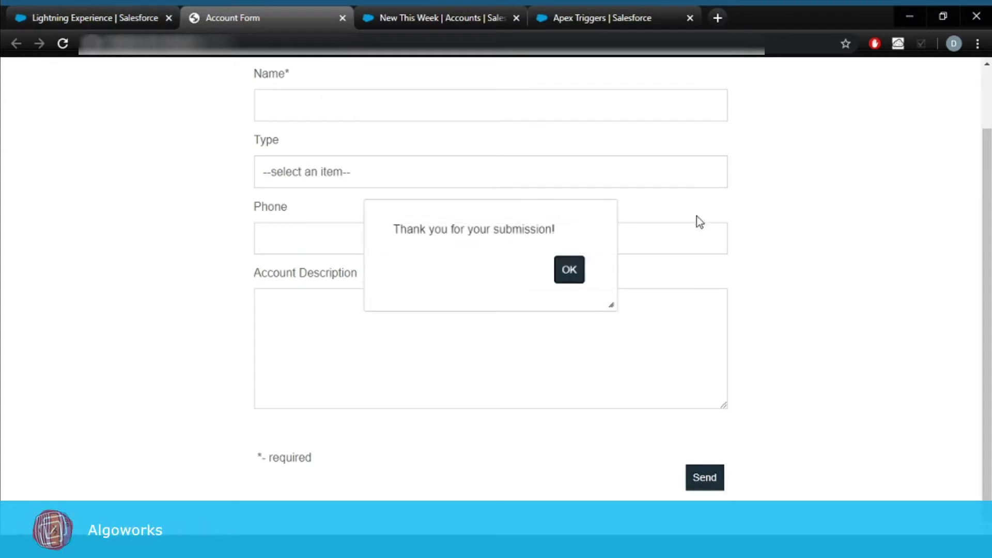
click(570, 273)
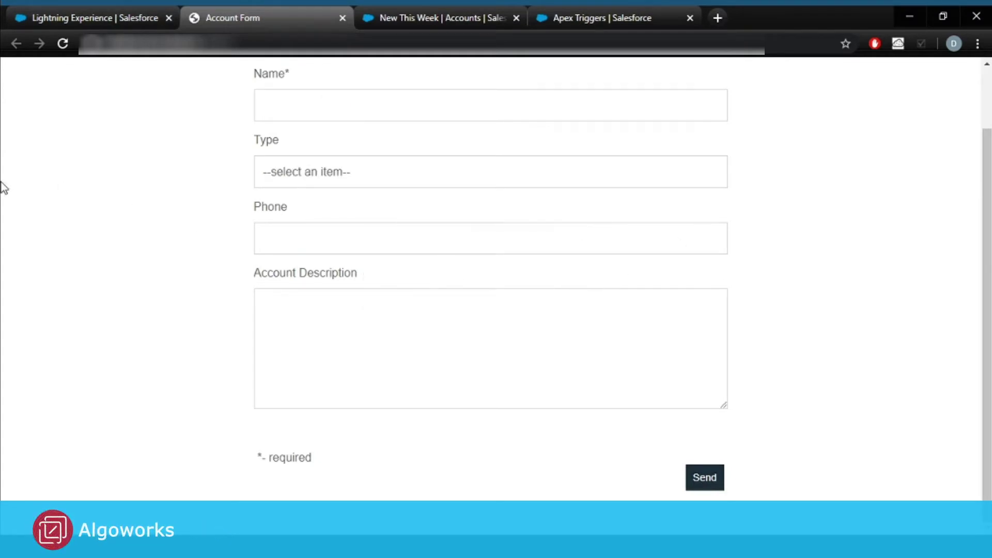
click(417, 8)
click(62, 45)
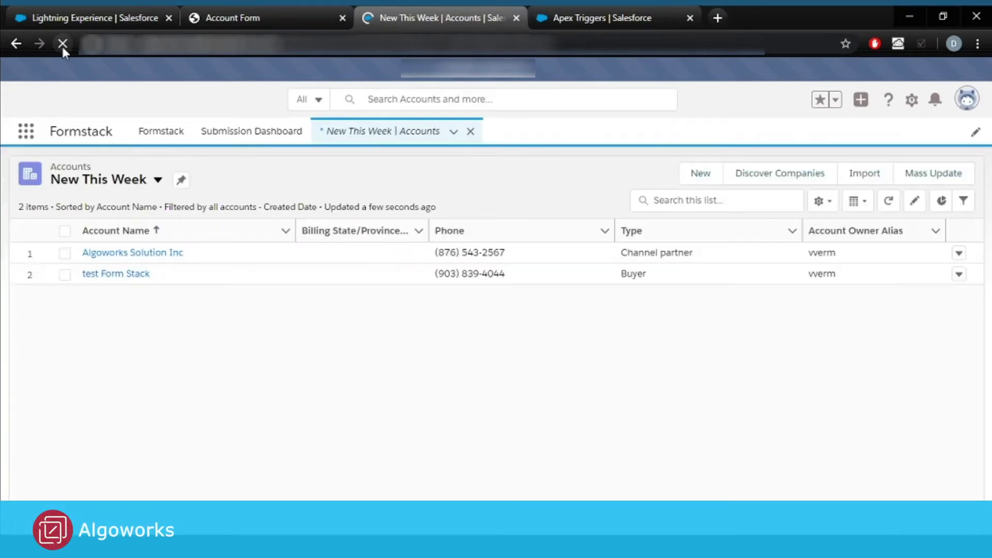
Open the test Form Stack account record and compare it against the hosted Account Form tab.
click(118, 277)
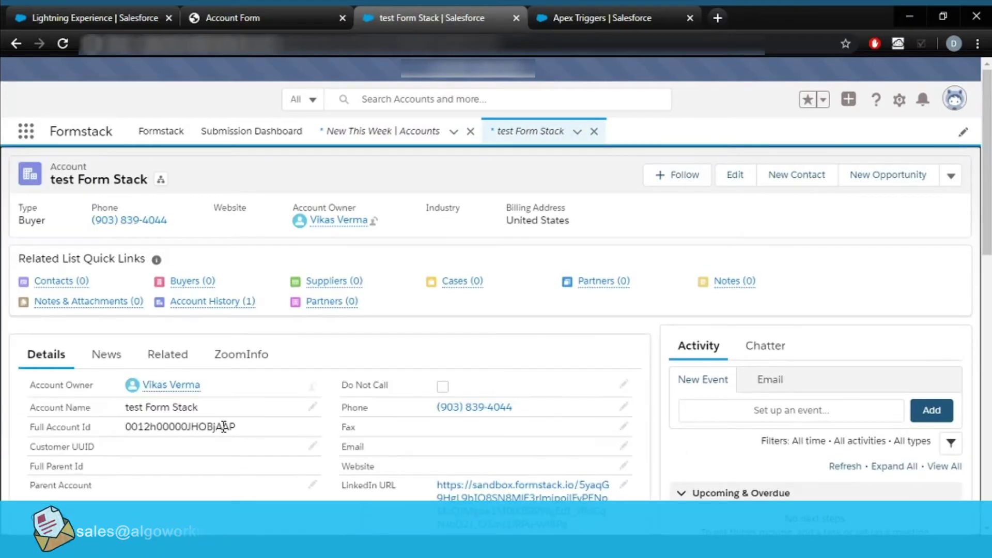
click(272, 17)
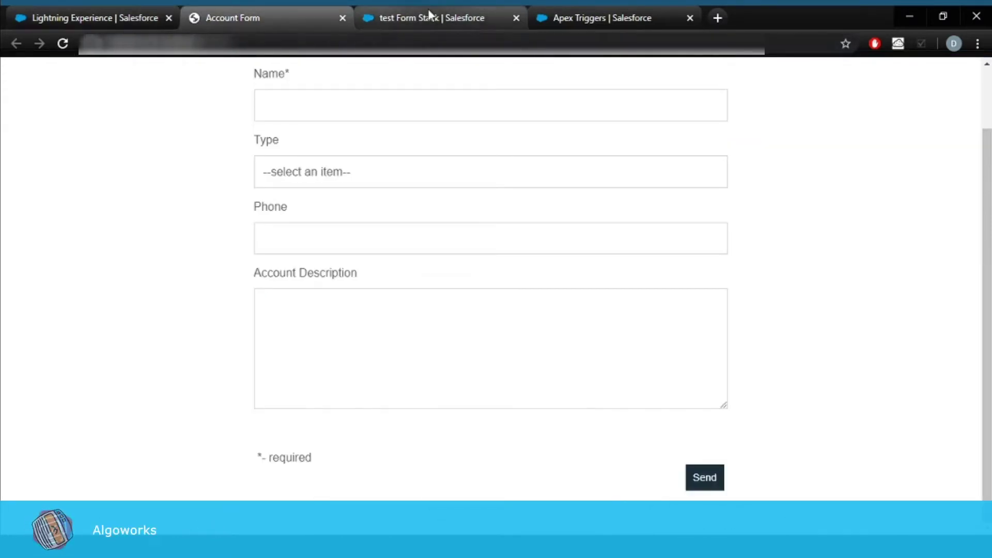
click(398, 18)
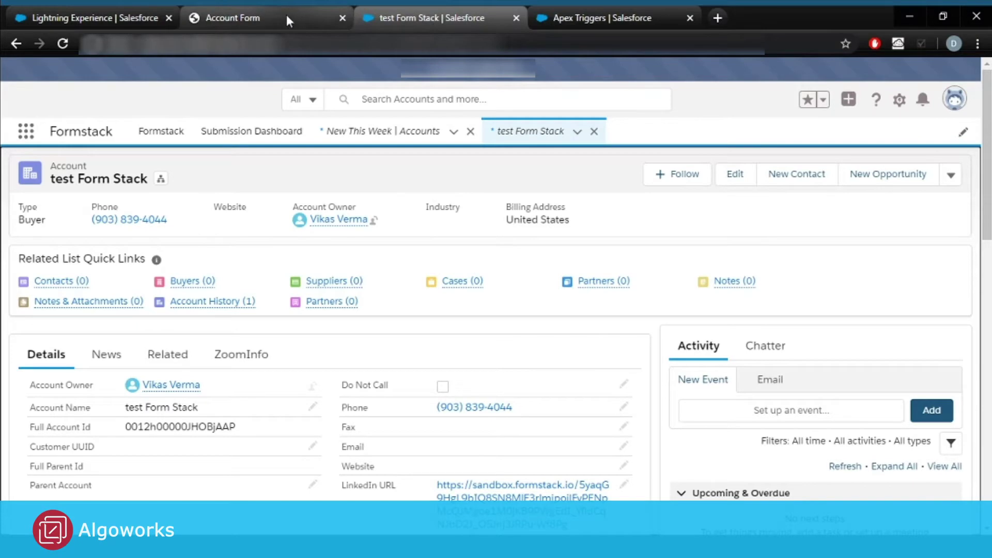
click(287, 16)
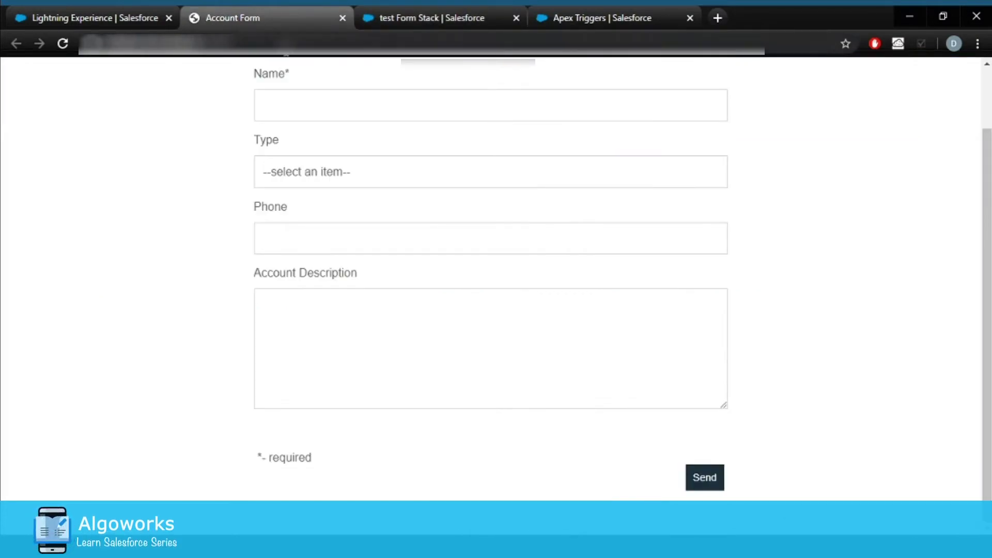
click(423, 18)
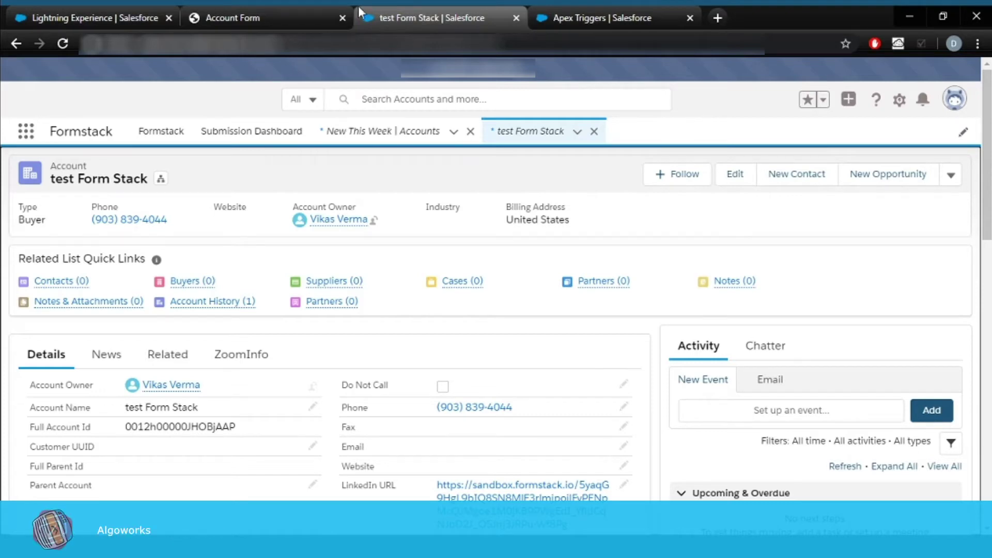
Close the hosted Account Form tab and switch on Account Form Dynamic Prefill for the Account object.
click(79, 15)
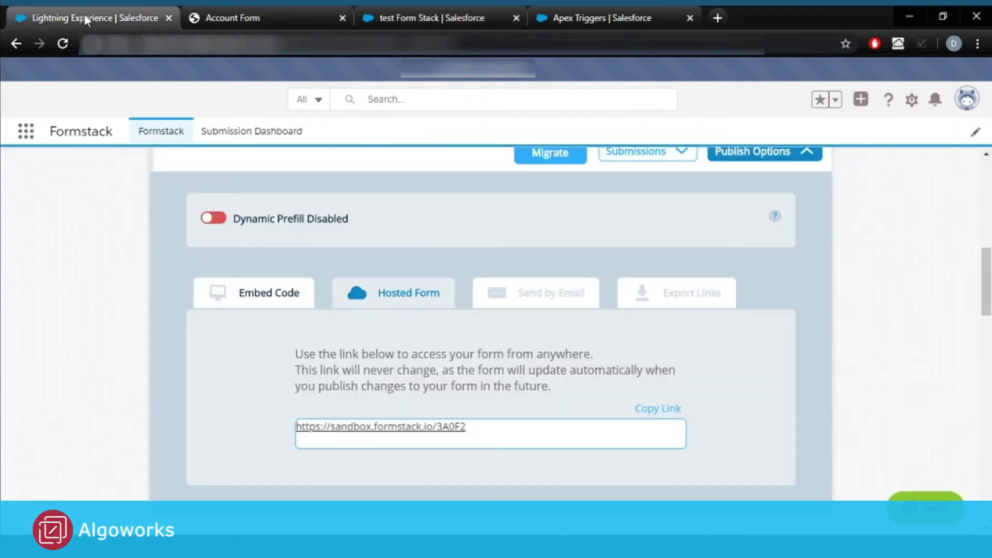
scroll(435, 237, up, 3)
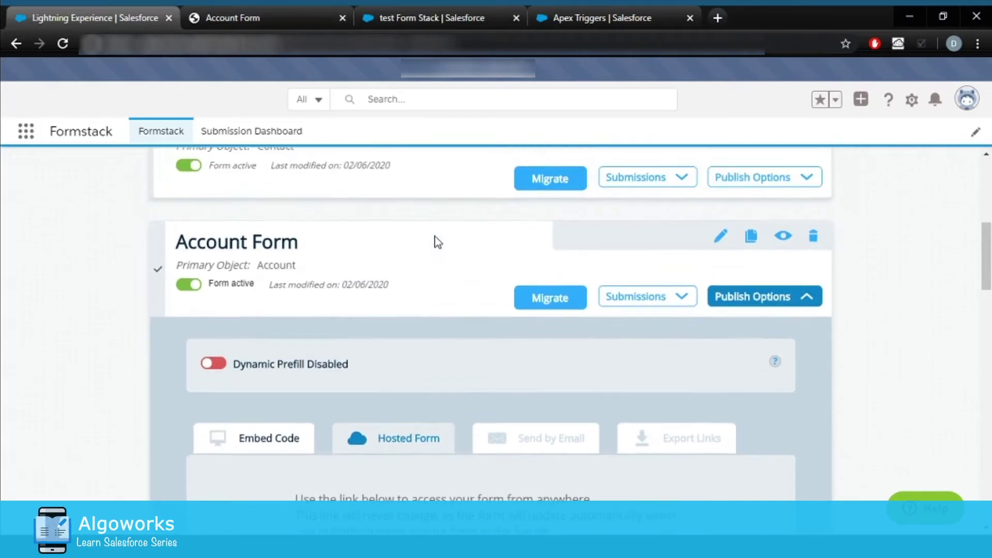
click(343, 17)
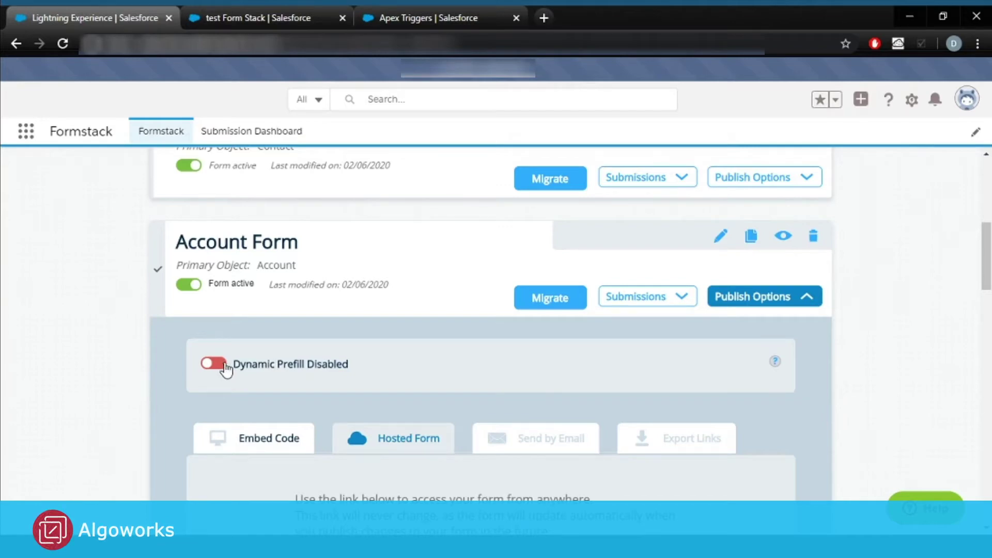
click(259, 374)
scroll(436, 358, down, 1)
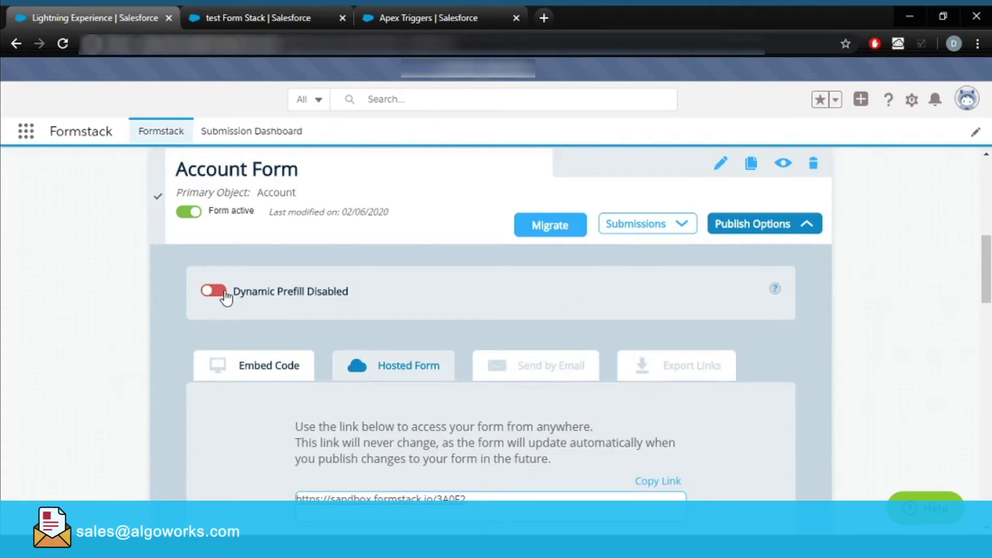
click(226, 299)
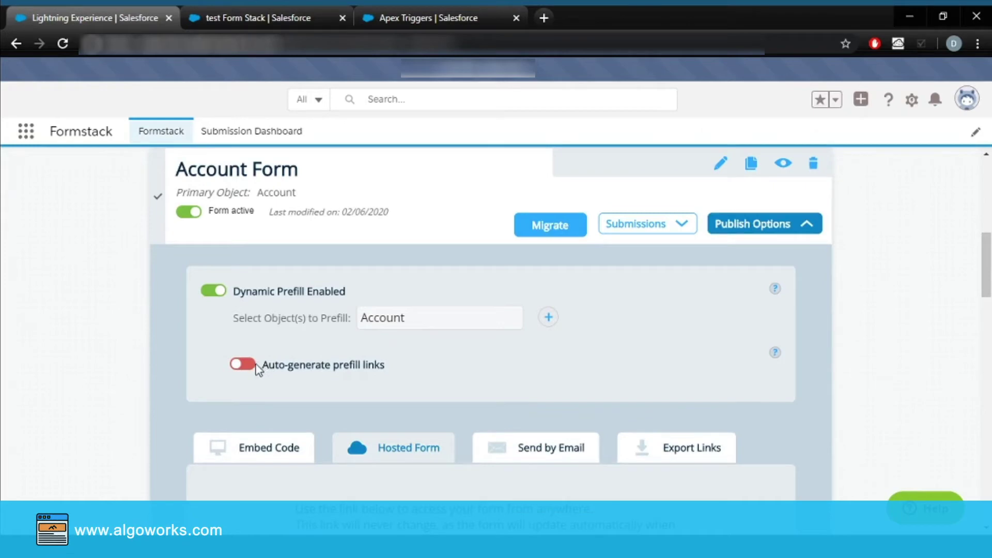
Enable auto-generated prefill links written to the Website field and apply them for new records.
click(243, 364)
scroll(253, 372, down, 1)
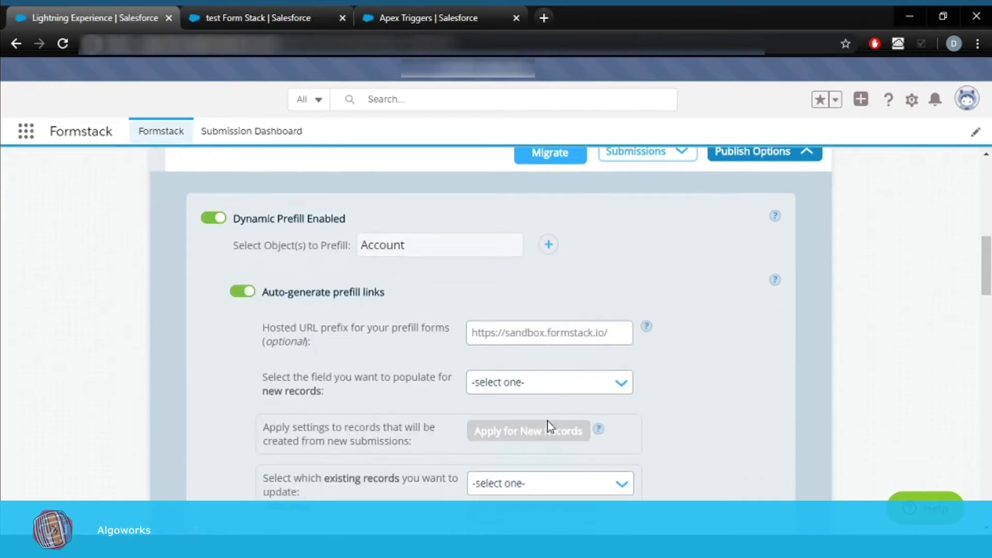
click(534, 386)
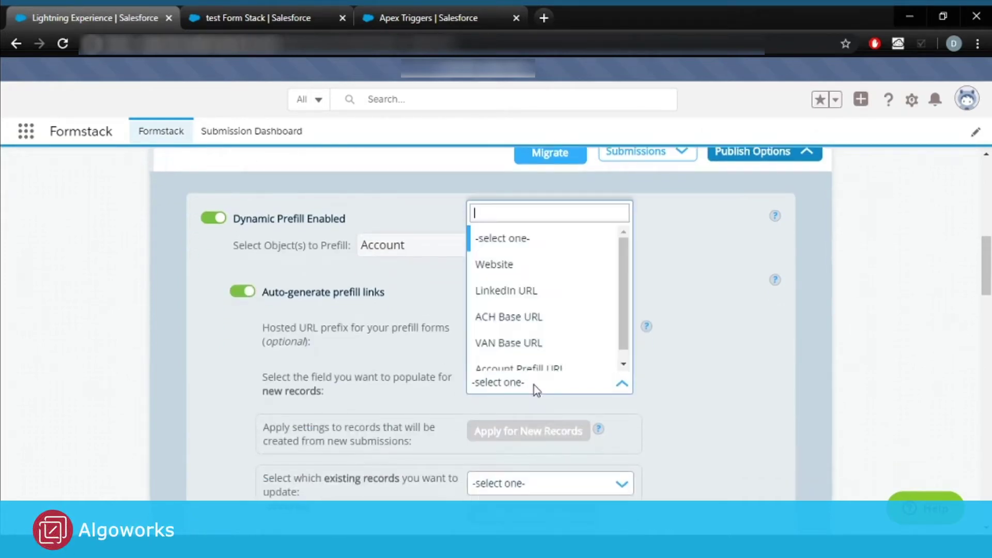
click(510, 266)
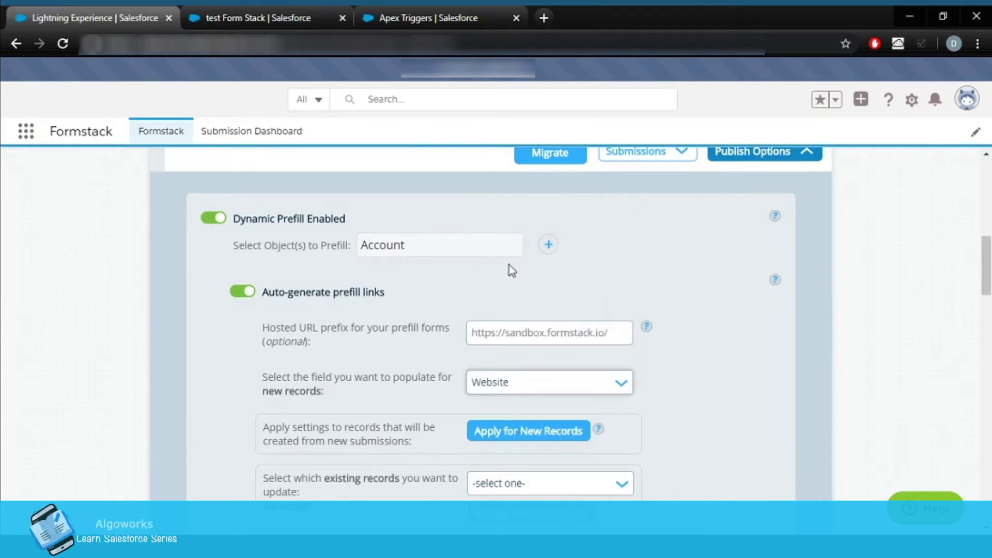
scroll(739, 455, down, 3)
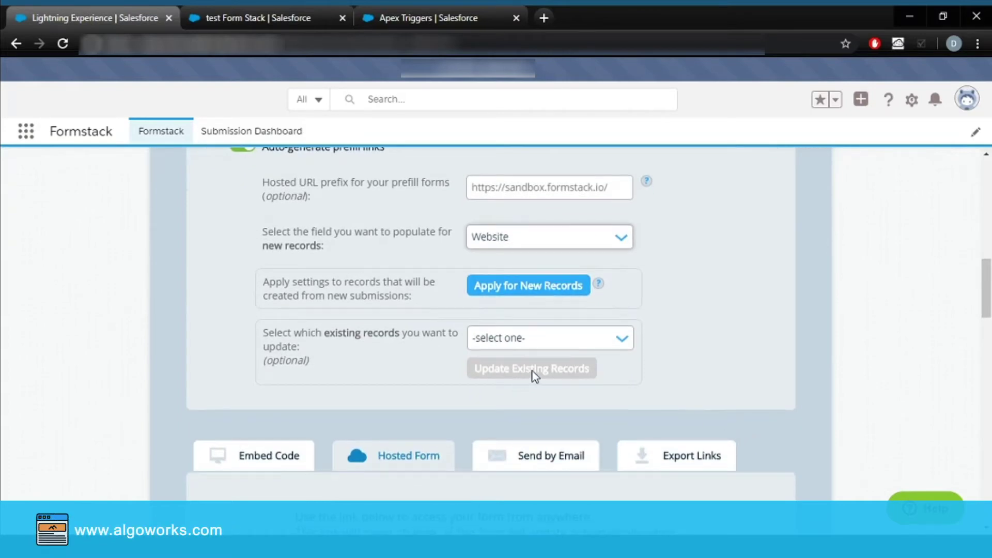
click(545, 349)
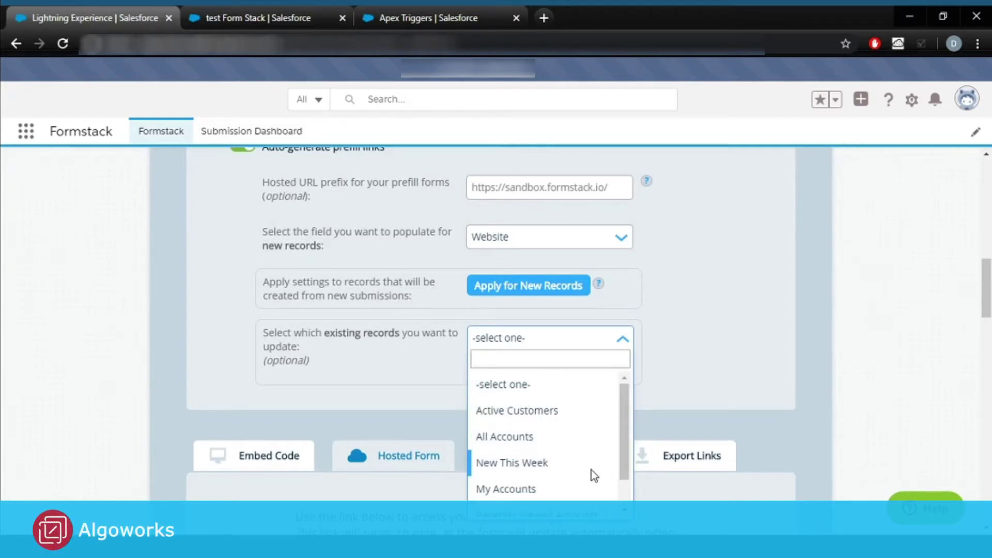
scroll(592, 470, down, 1)
scroll(589, 455, down, 1)
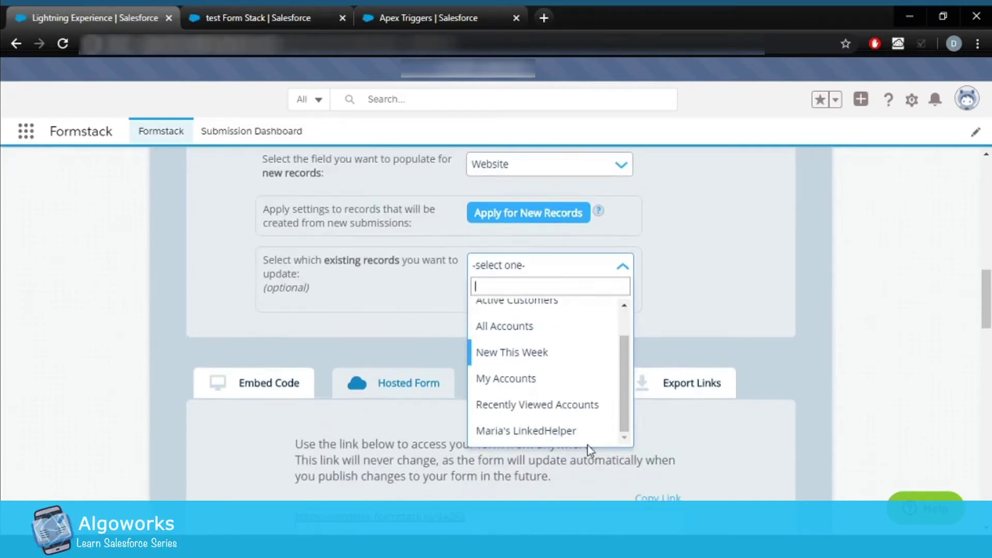
click(701, 297)
scroll(501, 261, up, 1)
scroll(501, 261, up, 1)
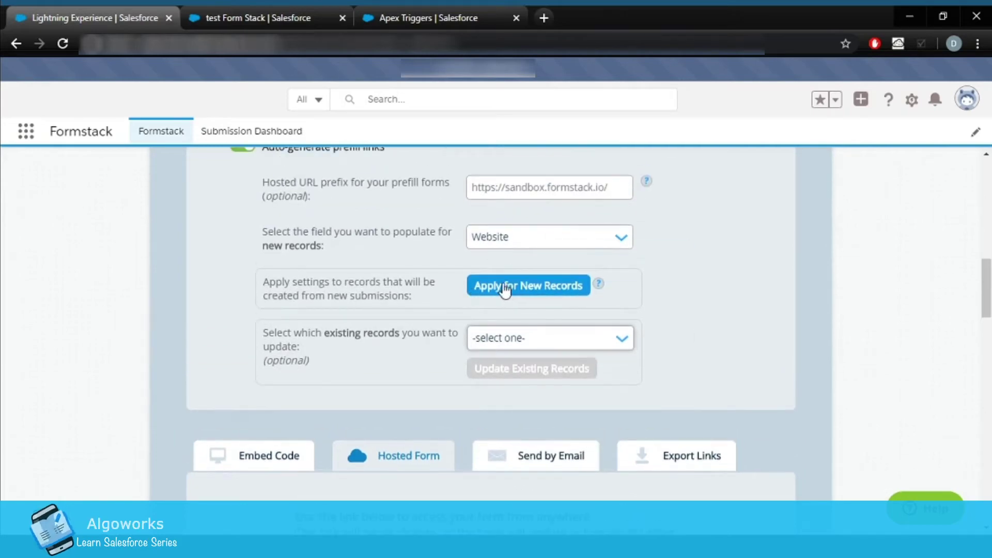
click(494, 288)
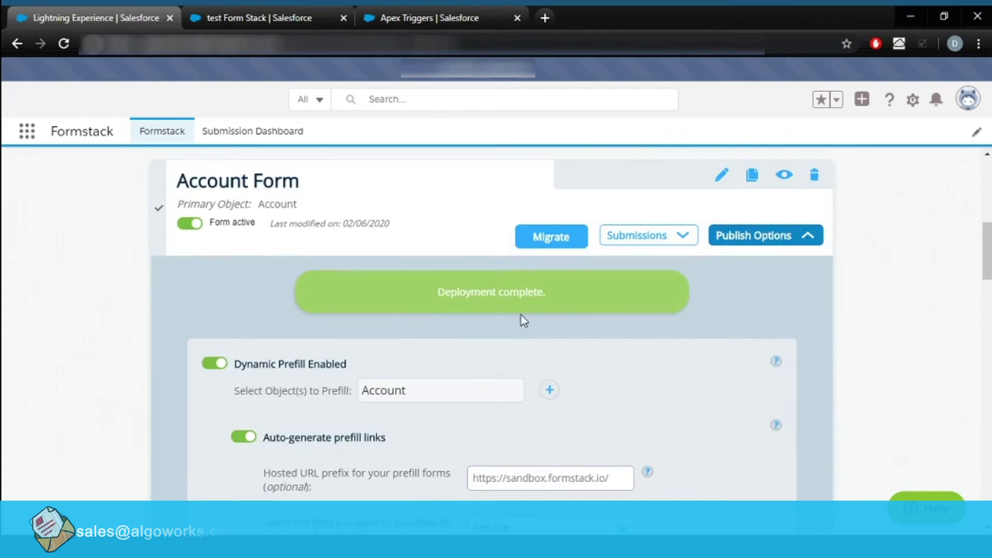
Open the hosted Account Form link in a new tab.
scroll(346, 399, down, 6)
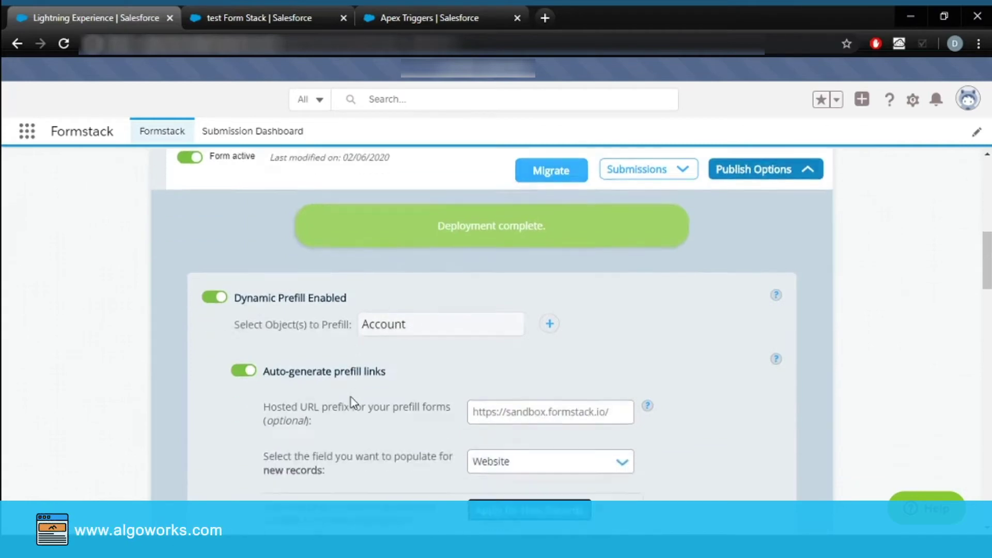
scroll(353, 402, down, 3)
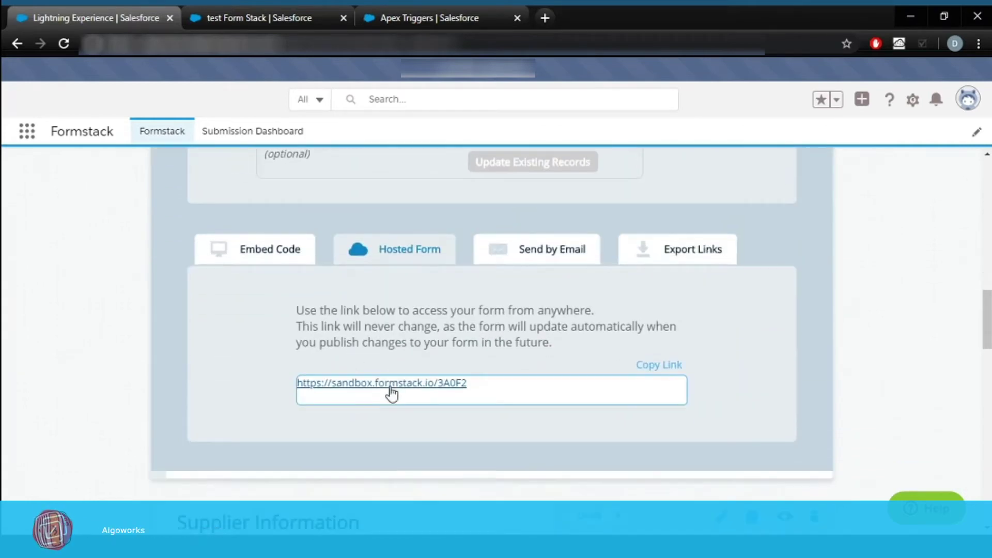
click(392, 383)
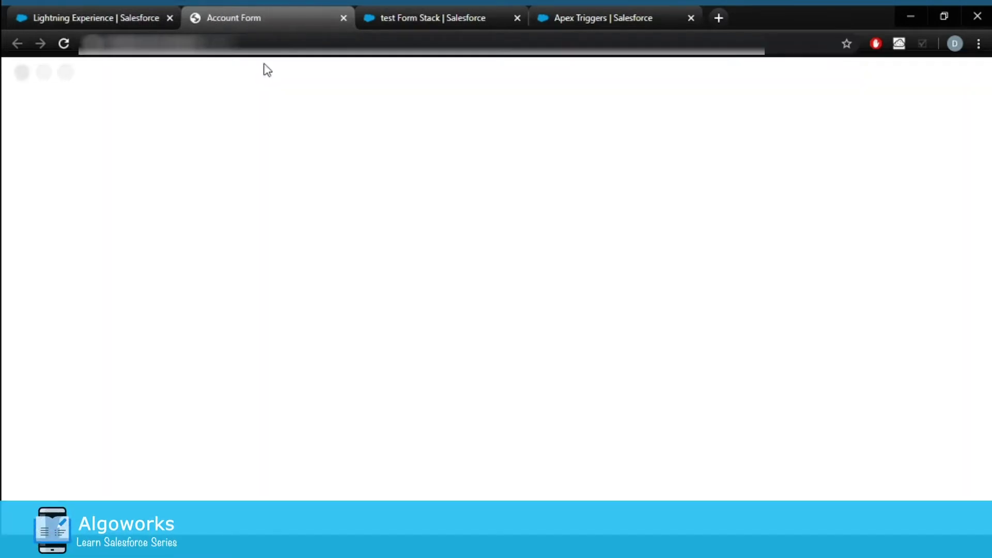
Fill in name 'Test FormStack2', type Buyer, a phone number and description 'Testing'.
click(327, 177)
text(Test F)
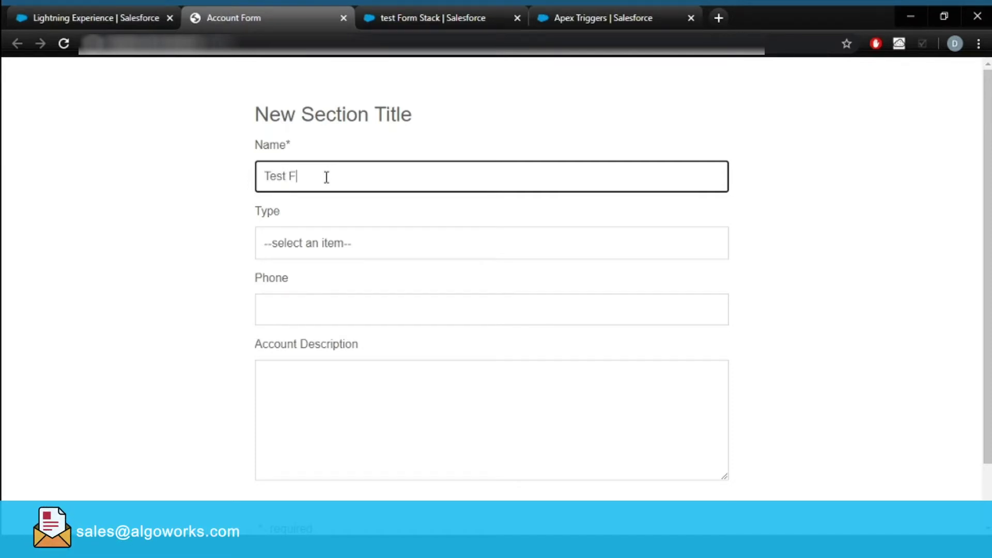
text(ormStack2)
click(331, 242)
click(277, 343)
click(304, 298)
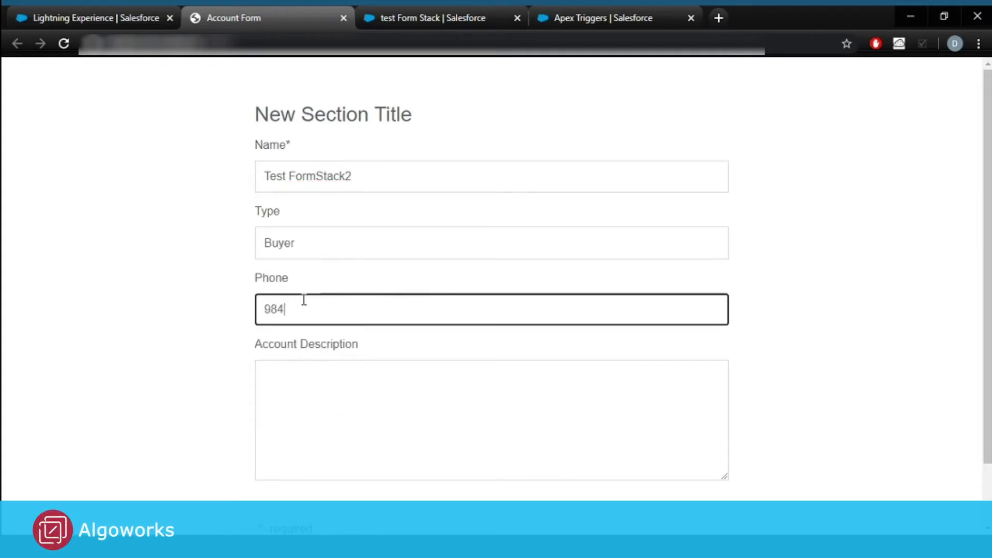
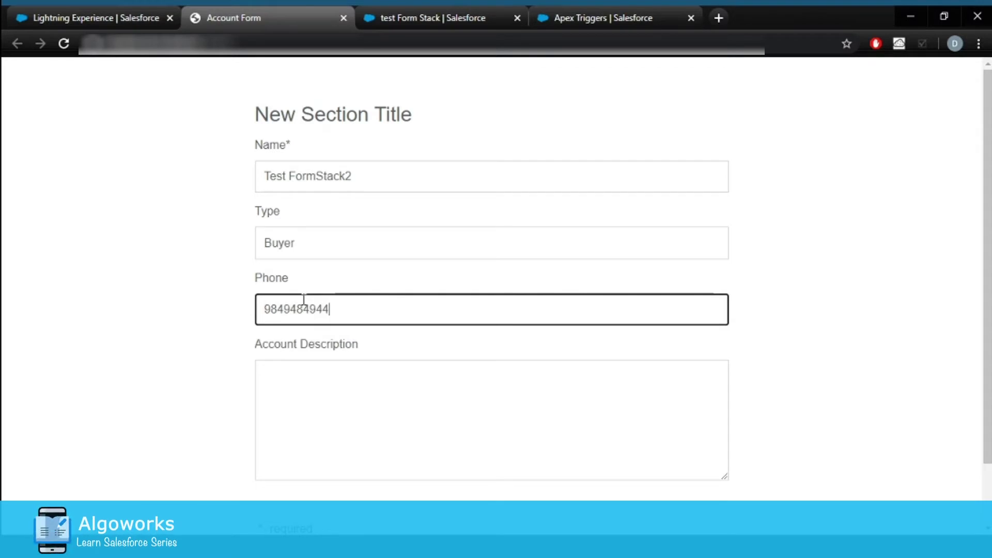
click(331, 394)
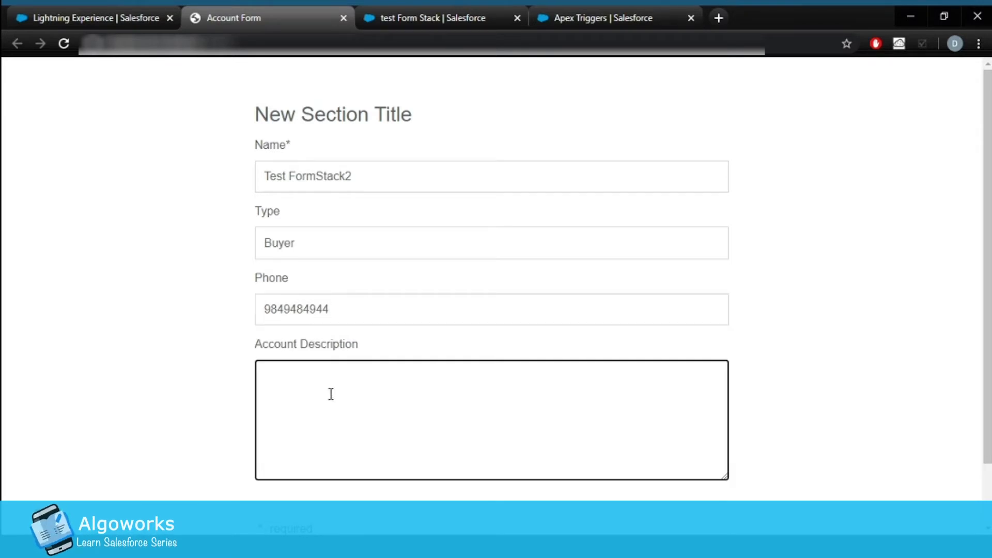
text(Testing)
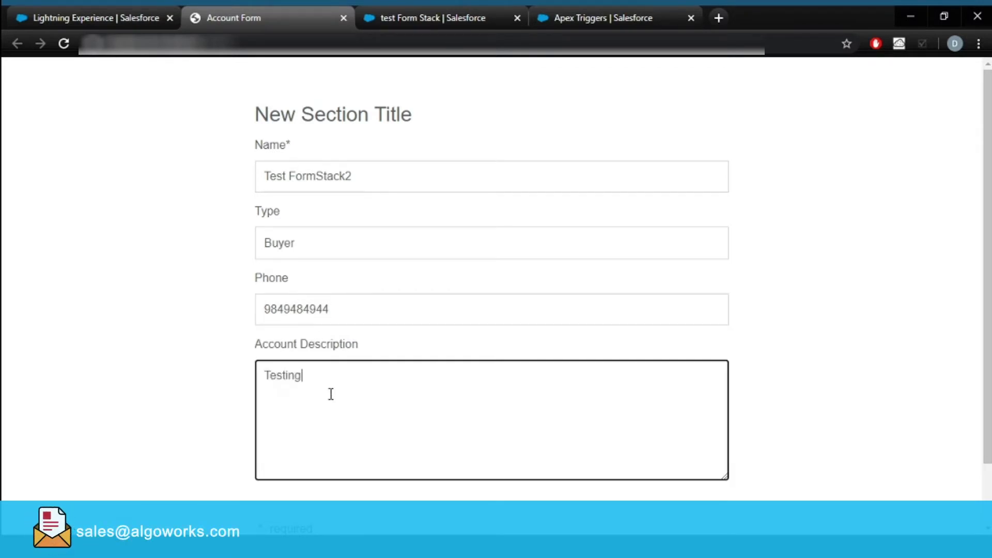
Submit the form, dismiss the confirmation, and return to the Salesforce account tab.
scroll(600, 449, down, 2)
click(706, 477)
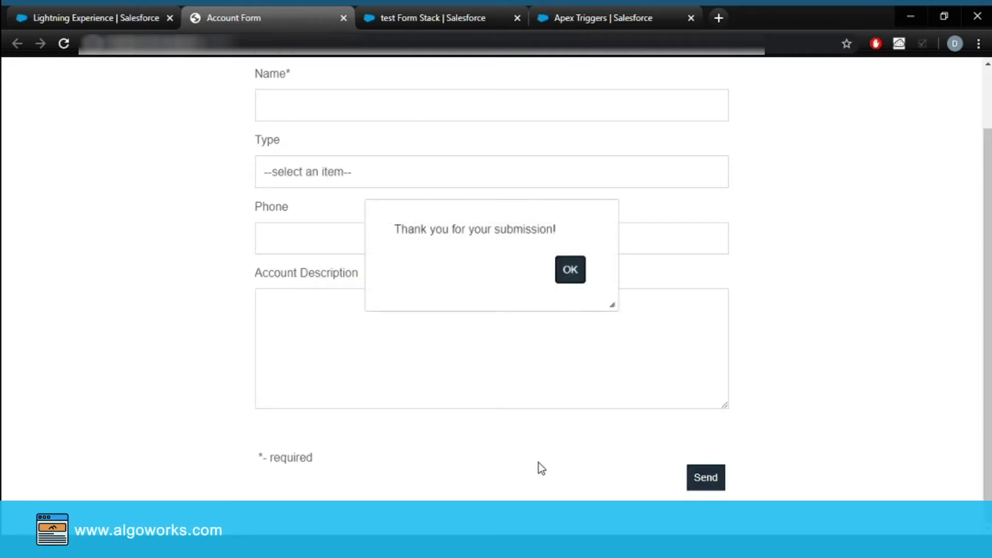
click(574, 274)
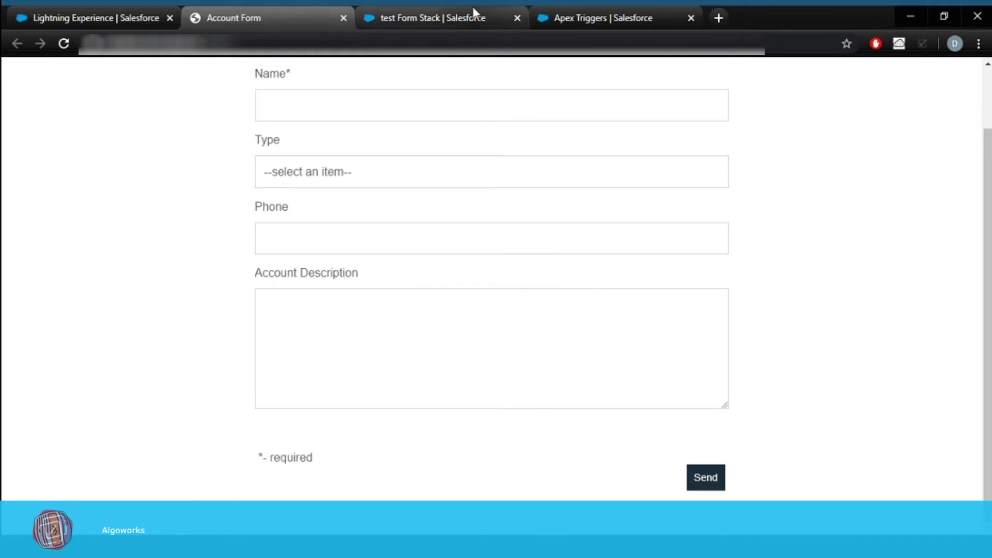
click(460, 14)
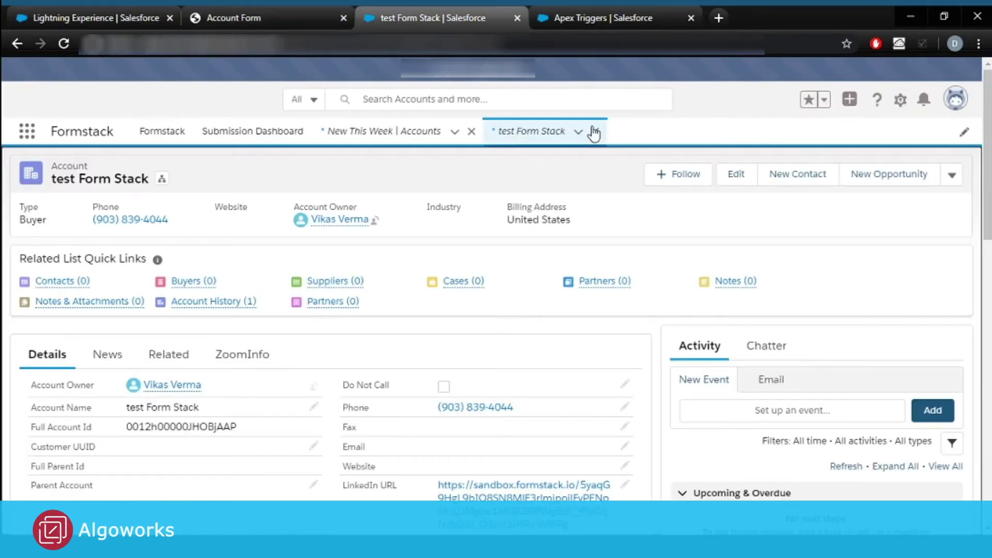
Refresh New This Week accounts, open Test FormStack2, and follow its Website prefill link.
click(356, 132)
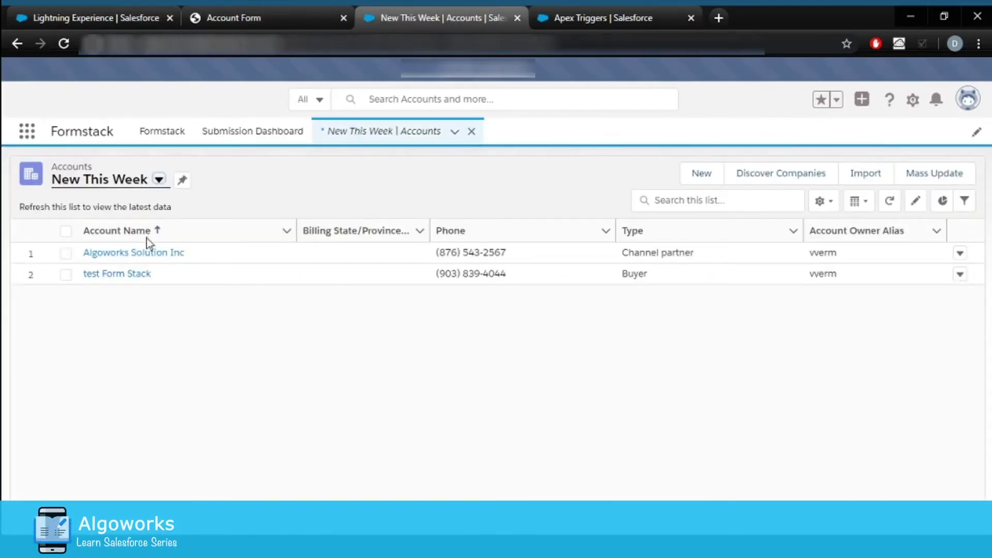
click(65, 44)
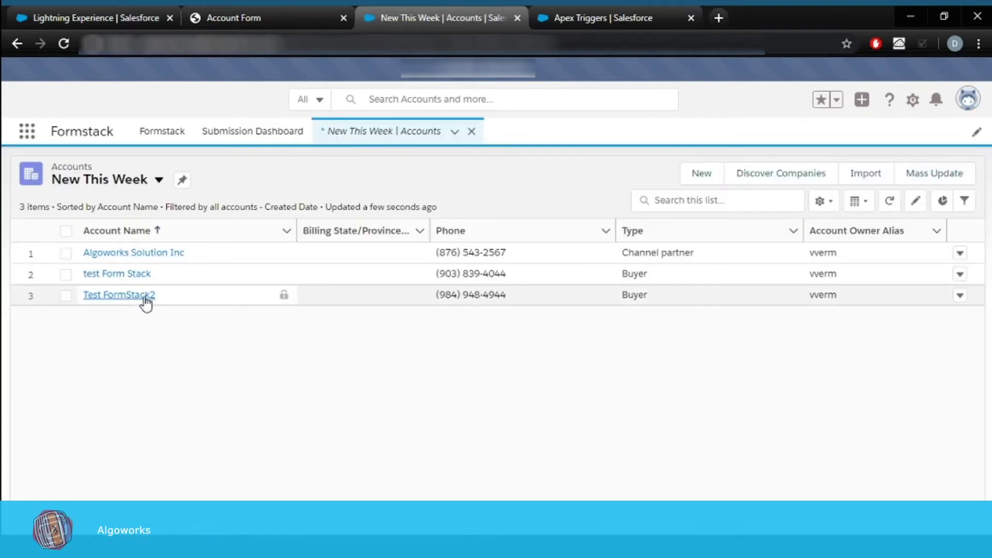
click(121, 297)
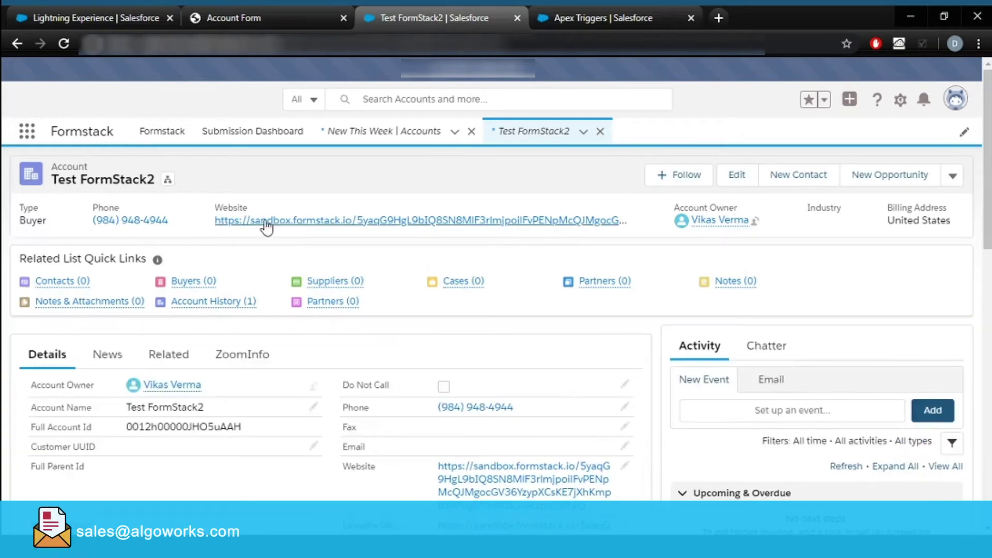
drag(259, 212, 636, 228)
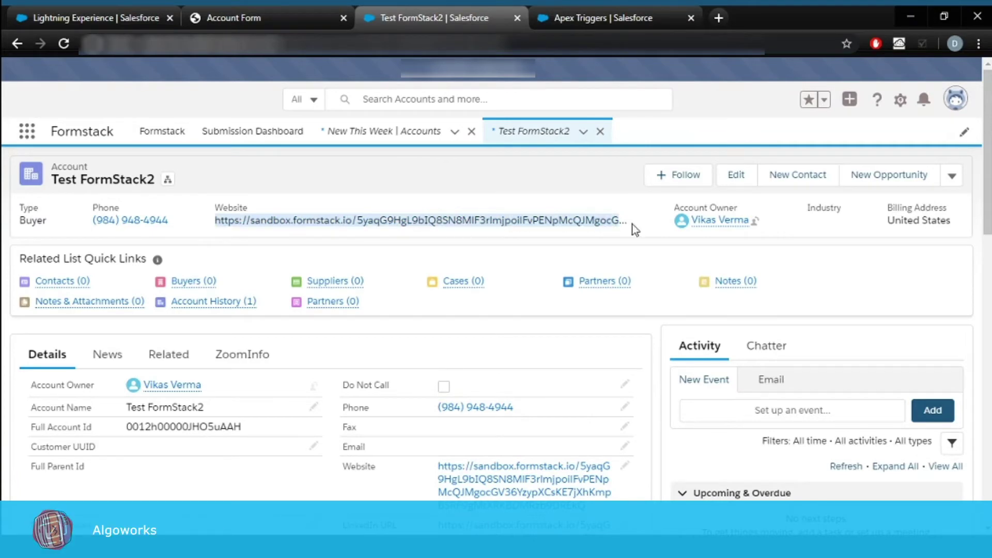
click(388, 224)
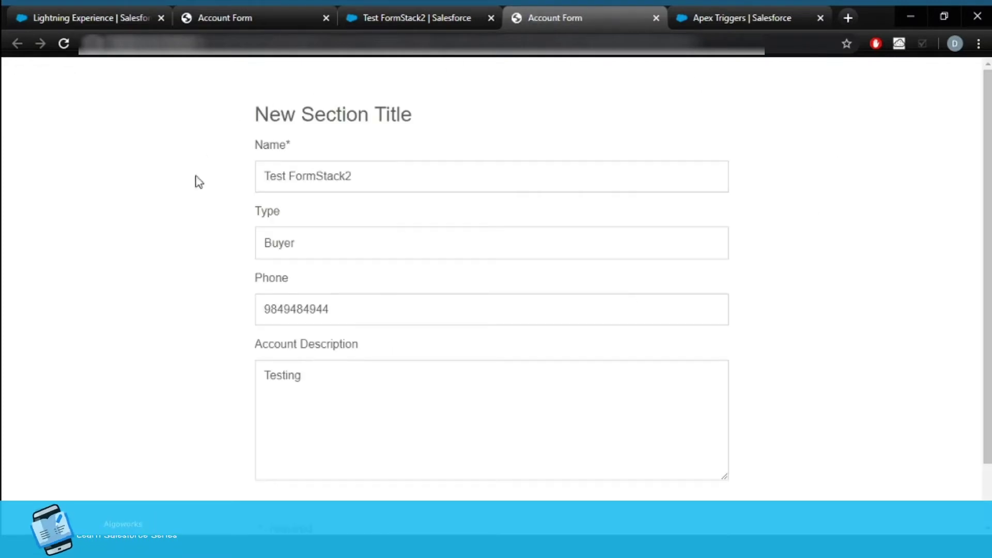
Review the prefilled Test FormStack2 values, close both Account Form tabs, and return to Formstack.
scroll(481, 401, down, 2)
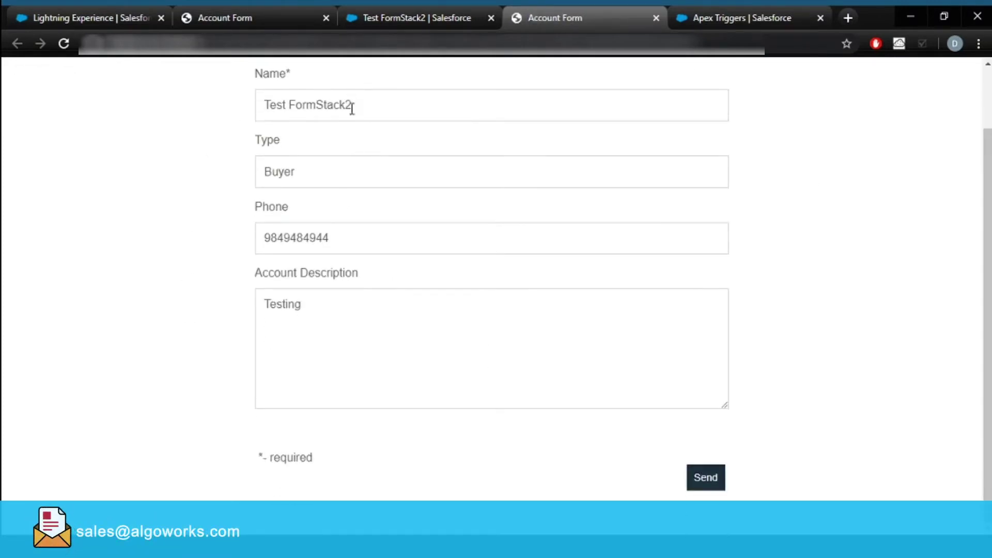
scroll(396, 166, up, 2)
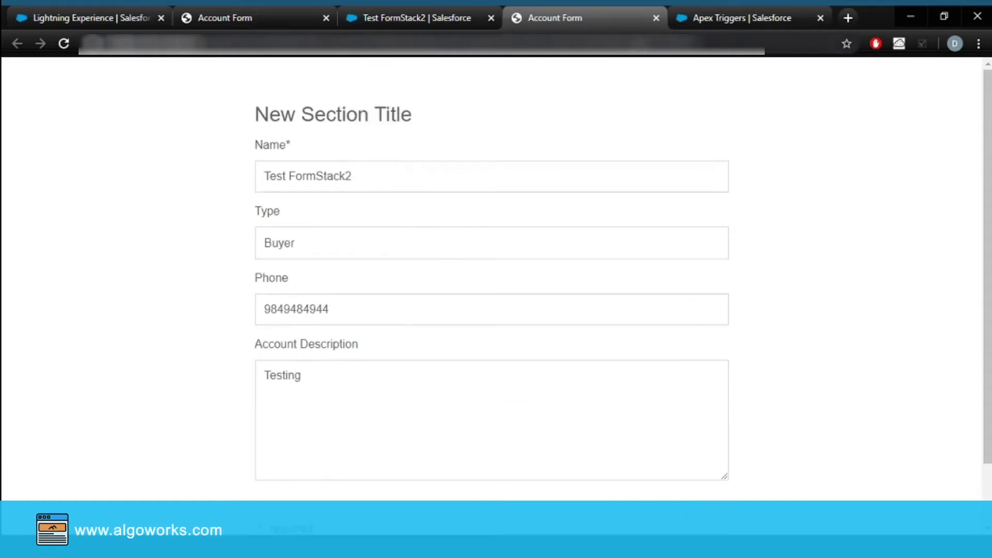
click(656, 18)
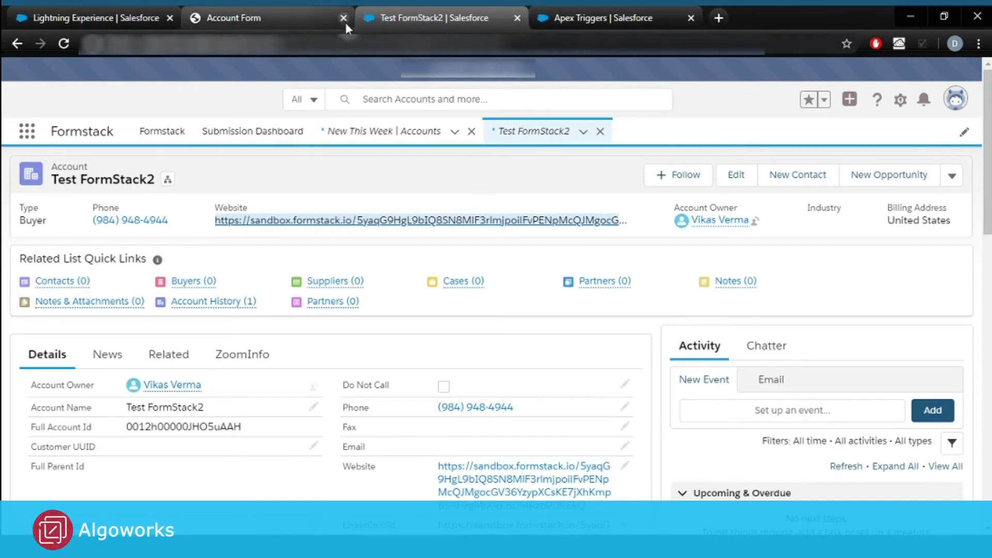
click(345, 18)
click(93, 11)
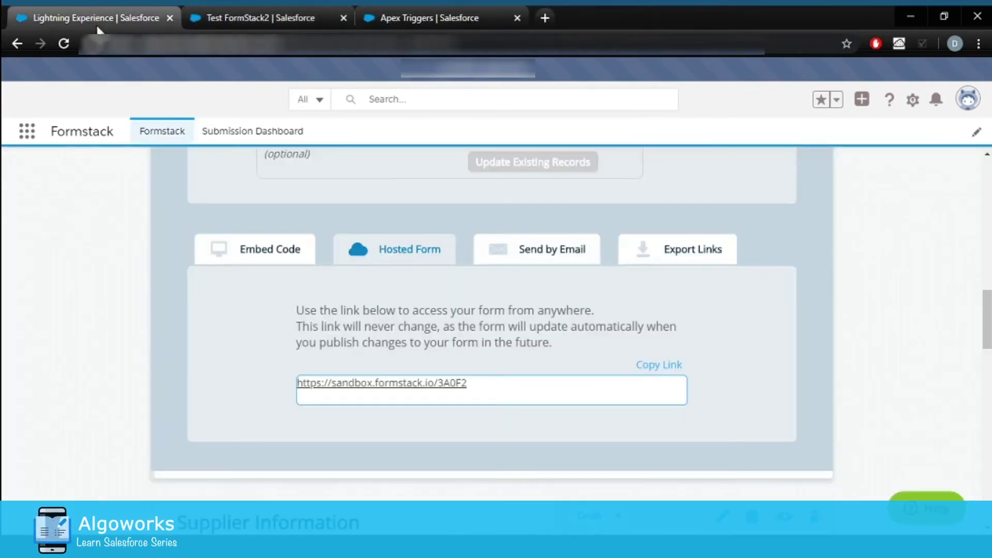
Show the Contact Form's Publish Options, where Dynamic Prefill is still off.
scroll(321, 414, up, 6)
scroll(319, 416, up, 6)
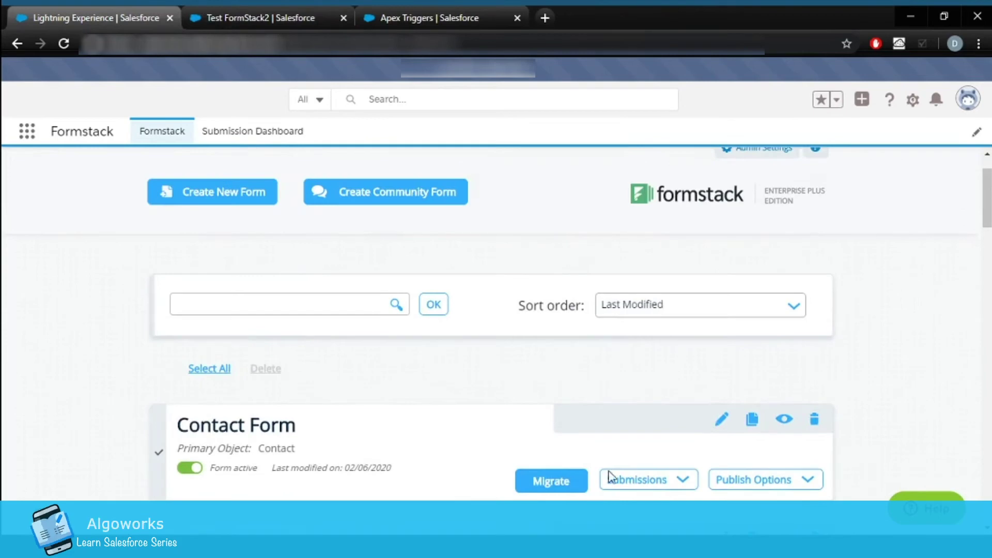
scroll(588, 468, down, 3)
click(761, 350)
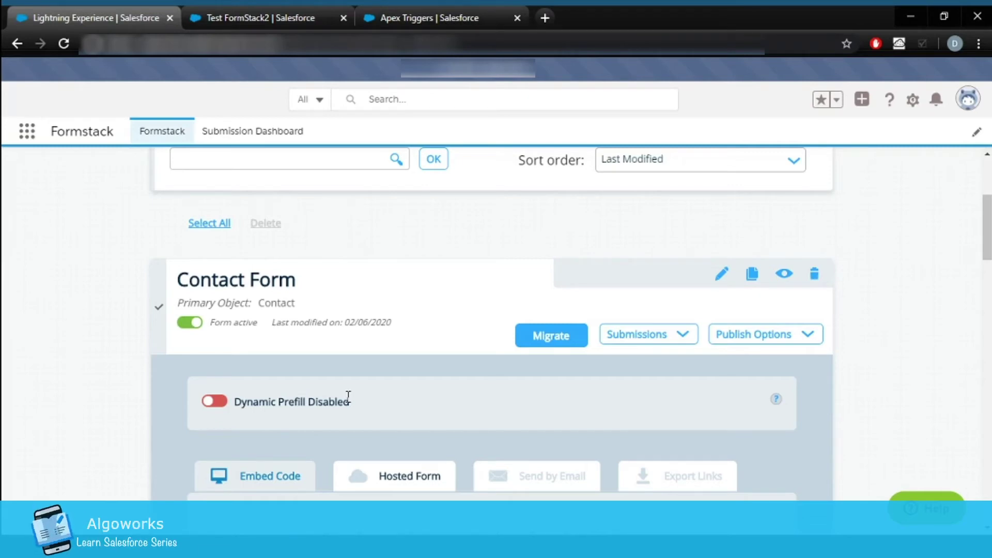
scroll(348, 398, down, 2)
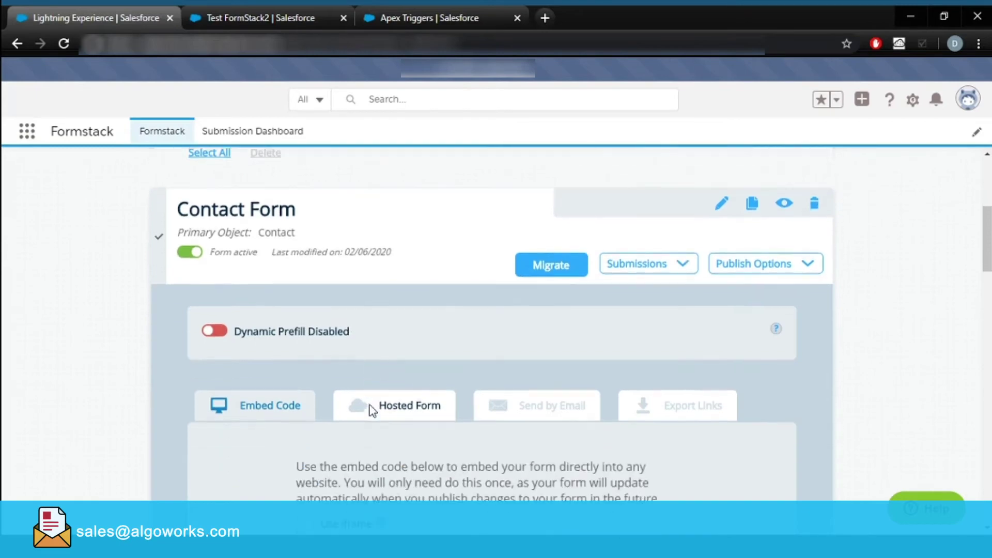
Enable Contact Form Dynamic Prefill with auto-generated links to Prefill URL and apply for new records.
click(226, 336)
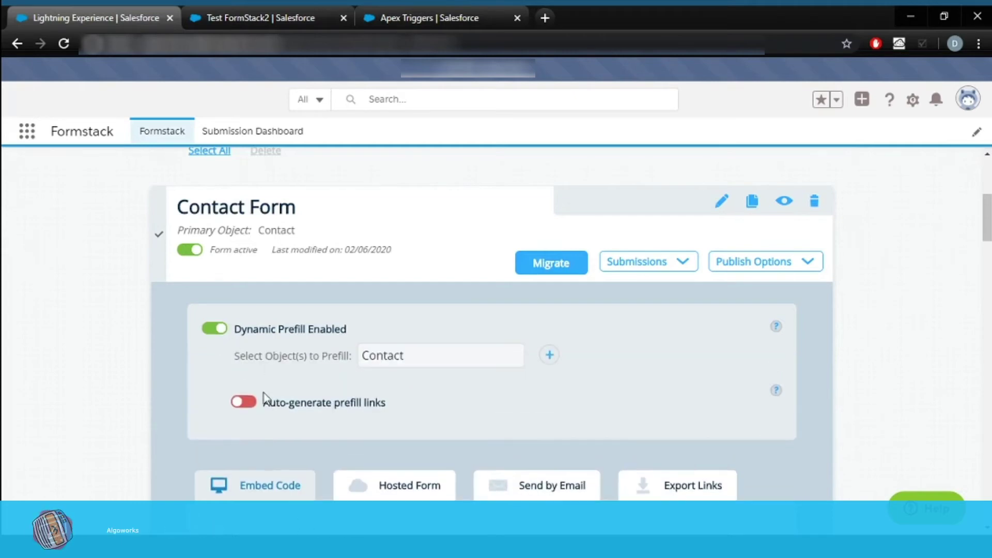
click(254, 405)
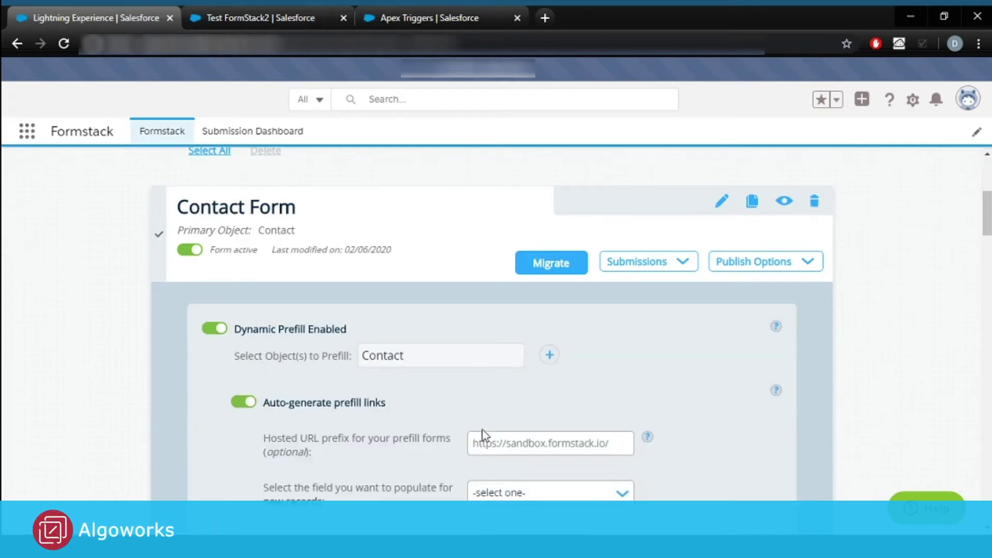
scroll(483, 434, down, 3)
click(534, 352)
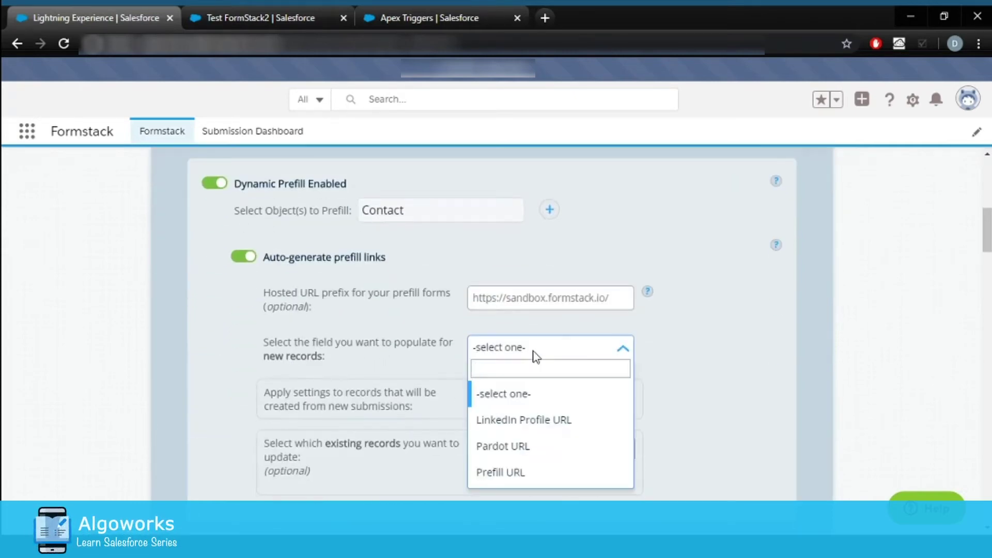
click(509, 473)
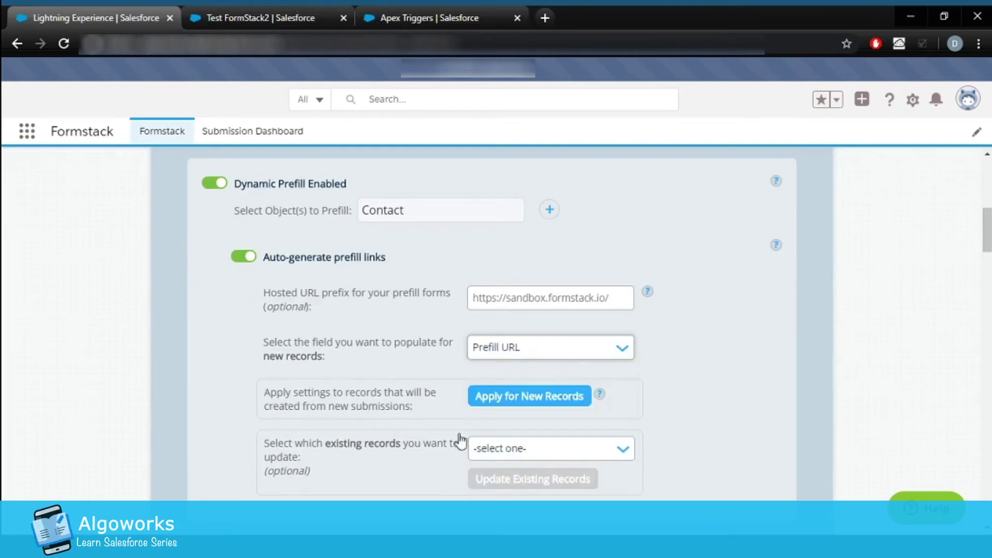
click(523, 397)
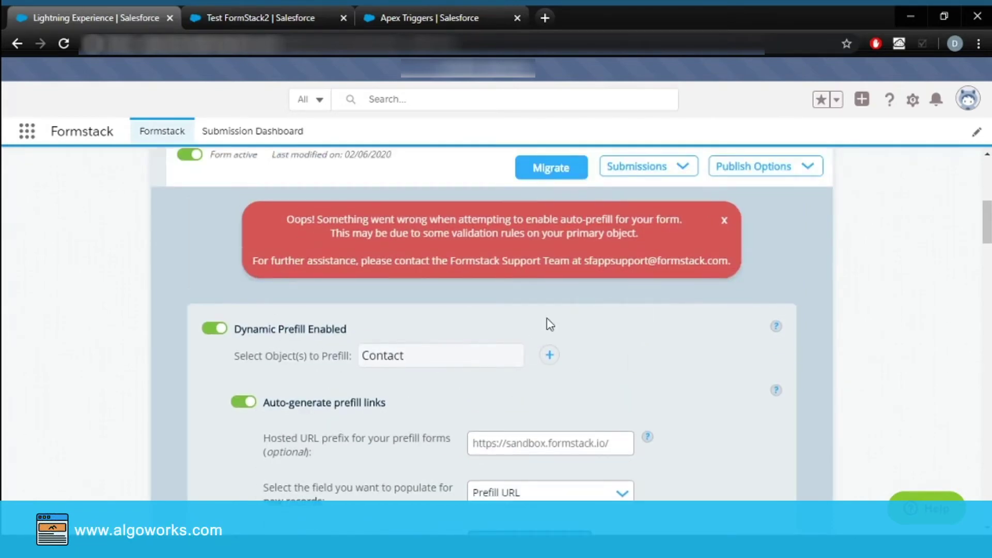
scroll(550, 325, up, 1)
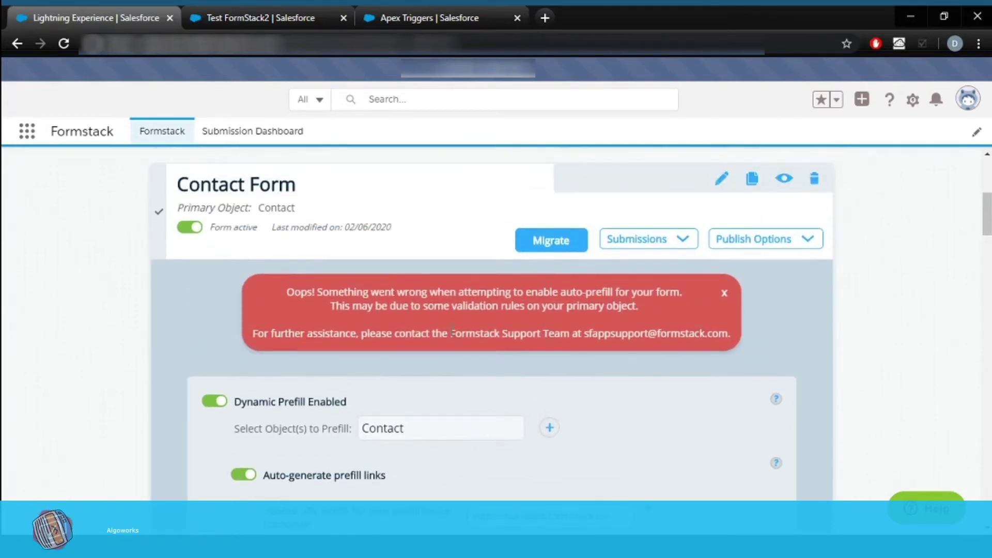
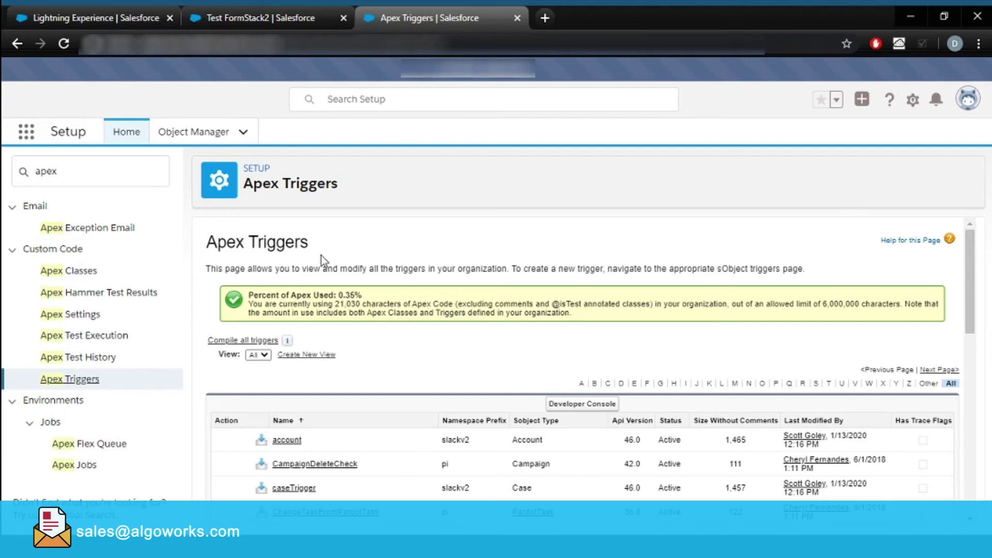
Open the inactive contact_Trigger and zoom in to read its code.
scroll(321, 255, down, 4)
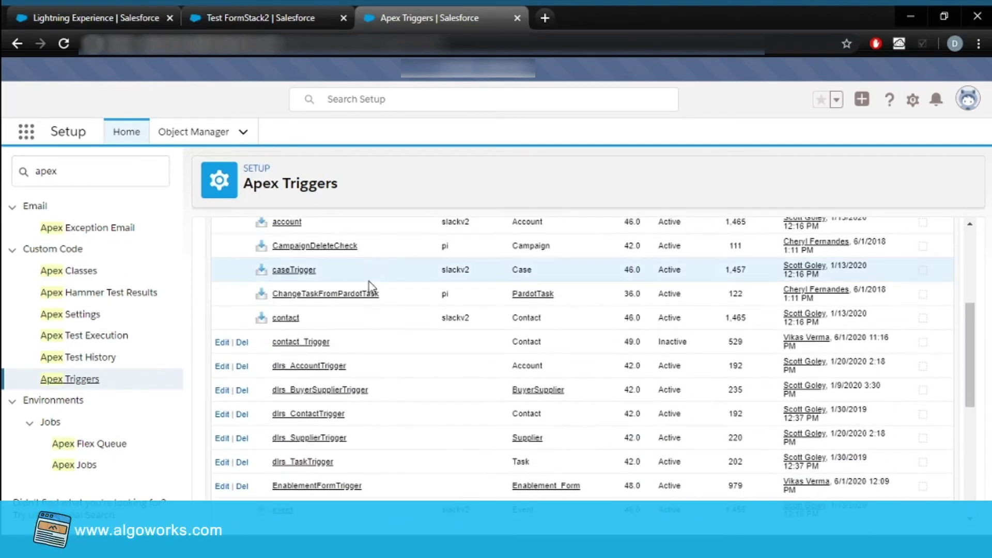
click(302, 344)
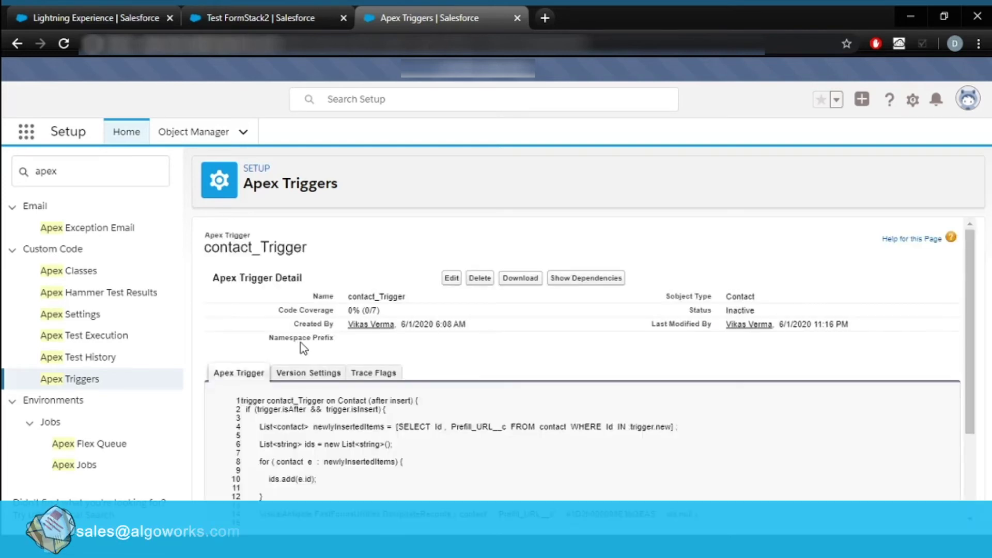
scroll(438, 424, down, 3)
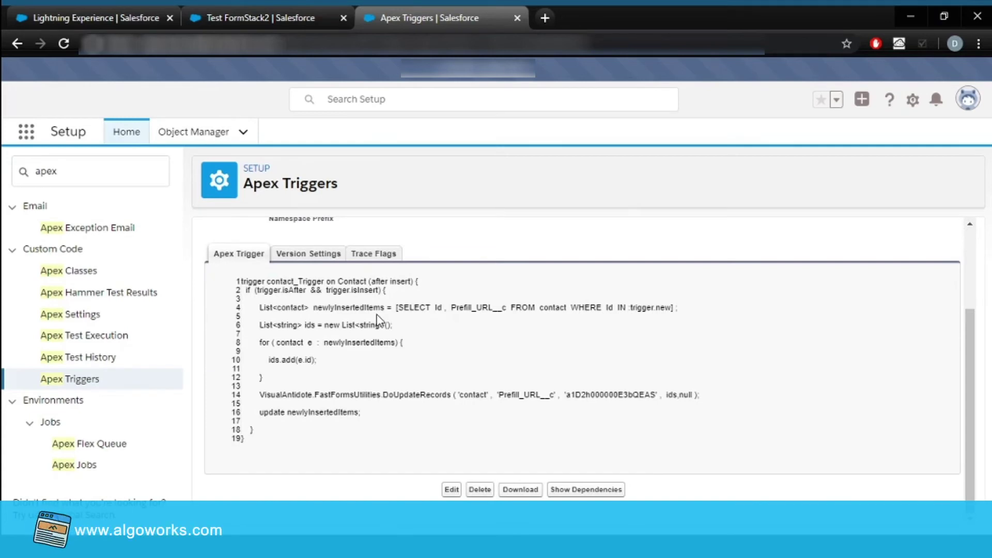
key(ctrl+plus)
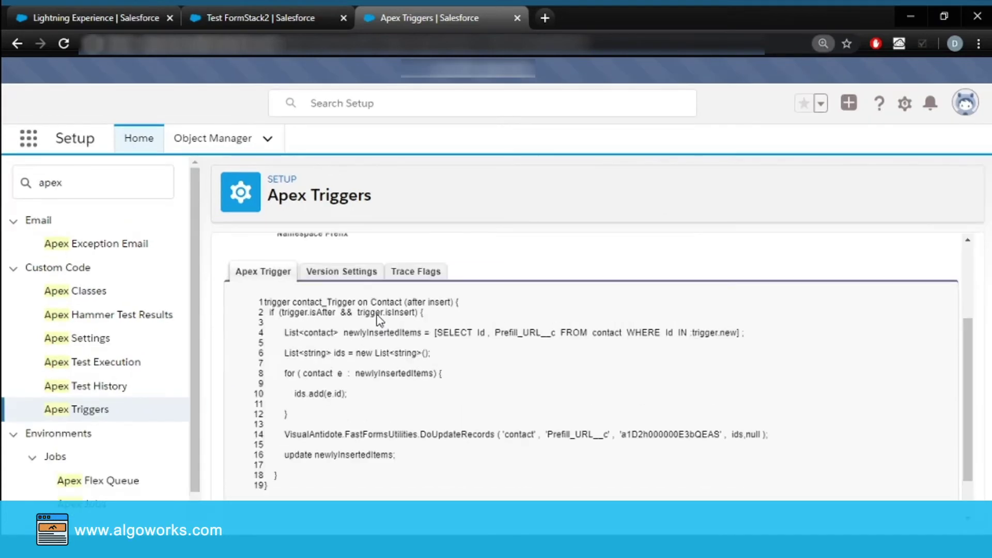
scroll(433, 329, down, 1)
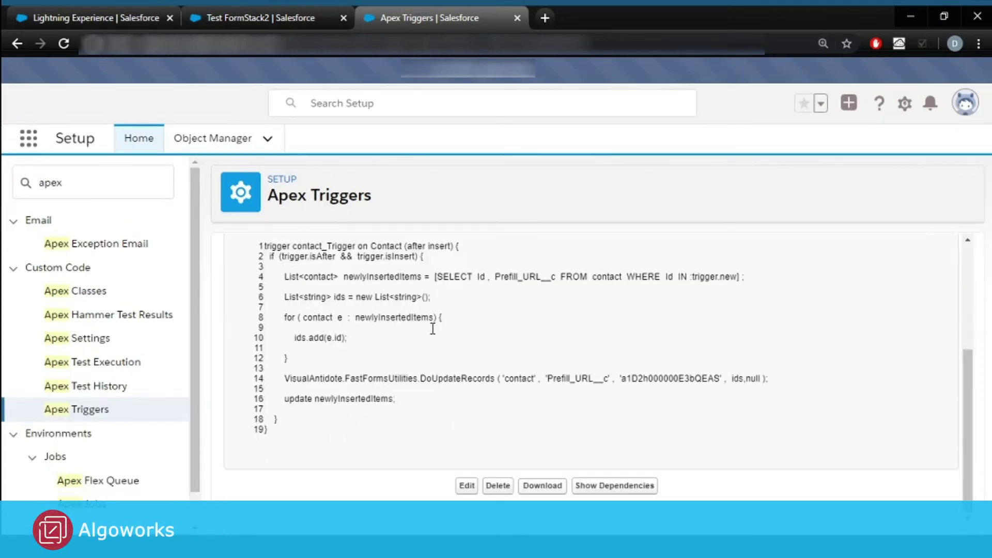
Highlight Contact, after insert, Prefill_URL__c and the DoUpdateRecords call, then return to prefill settings.
double_click(389, 245)
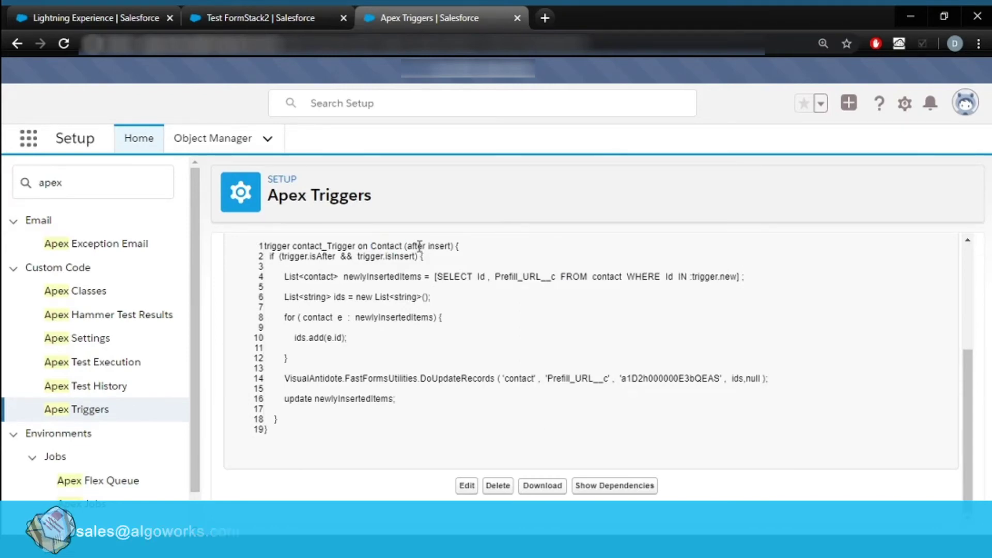
drag(407, 246, 447, 246)
click(461, 266)
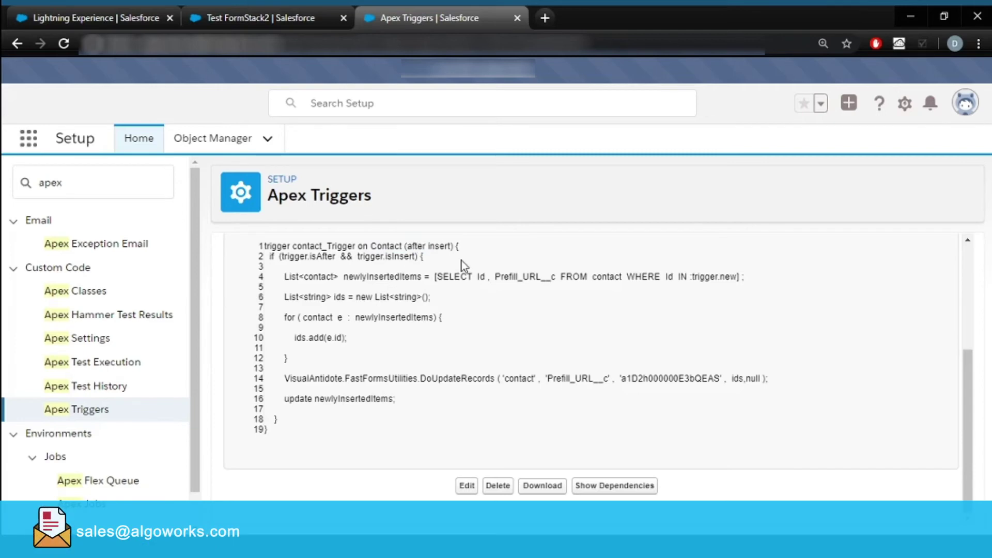
double_click(526, 277)
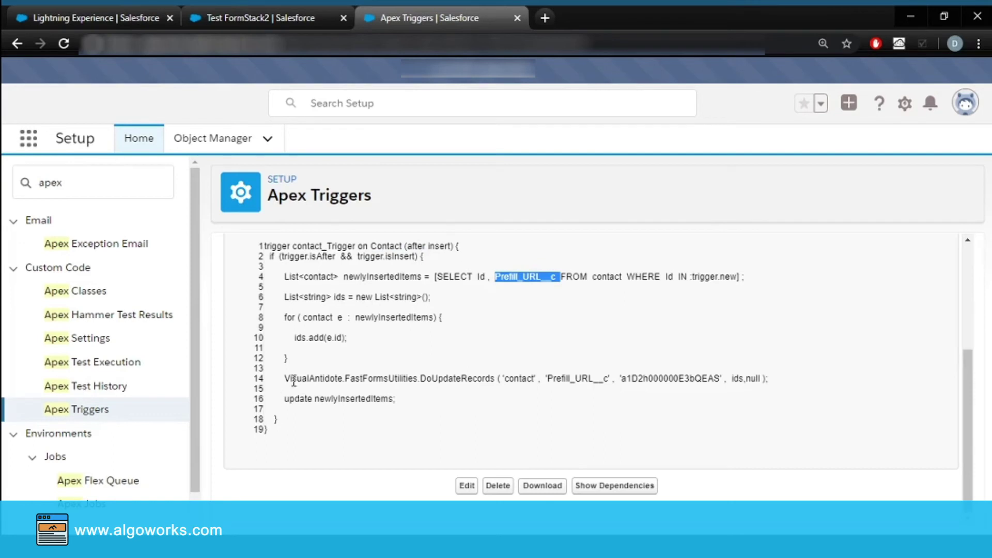
drag(286, 379, 484, 374)
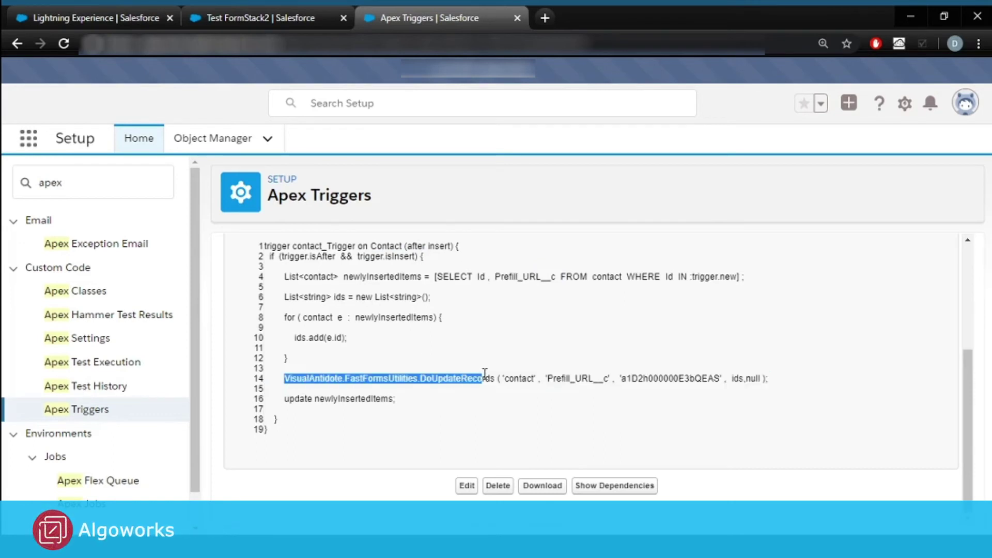
double_click(523, 378)
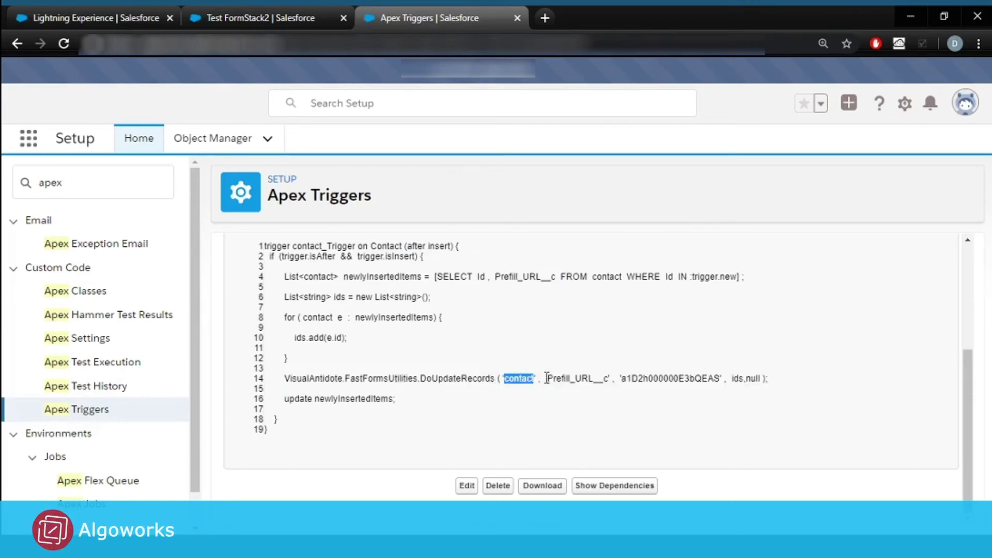
double_click(583, 380)
double_click(679, 378)
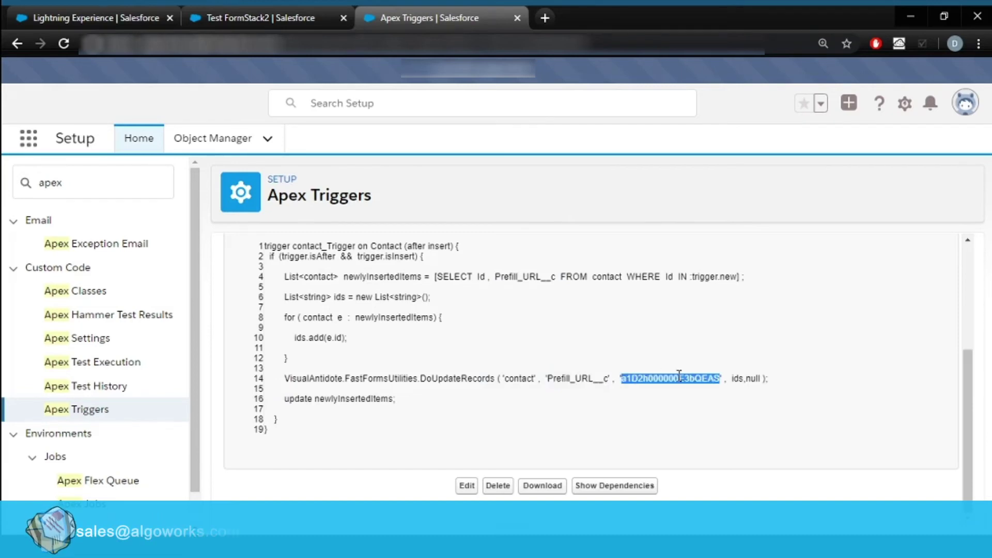
click(110, 17)
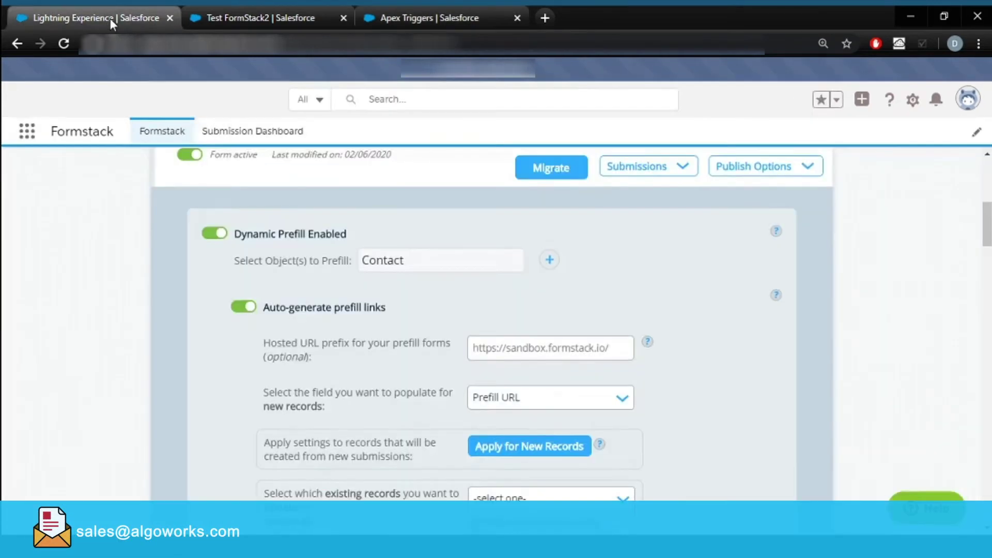
Preview the Contact Form in a new tab and go back to the contact_Trigger code.
scroll(501, 263, up, 3)
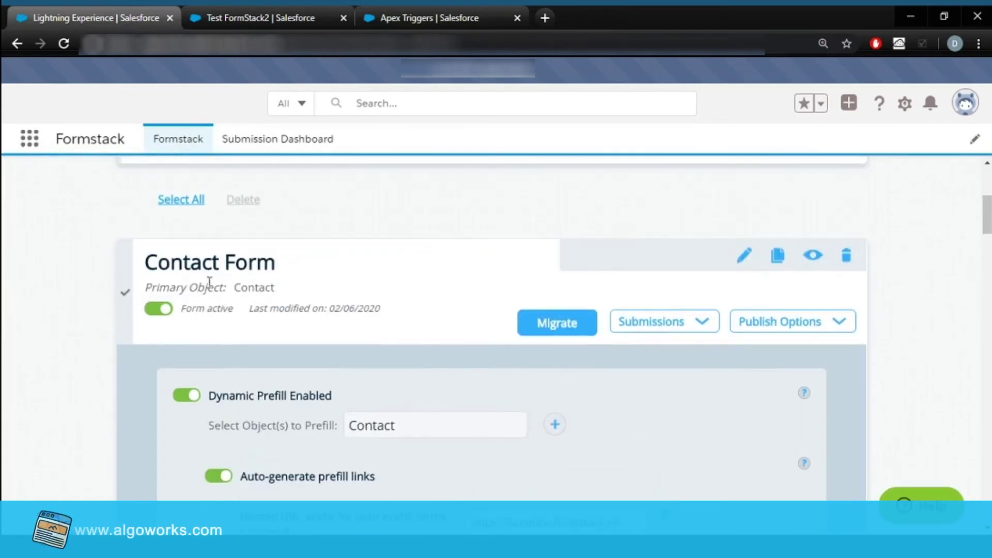
click(813, 256)
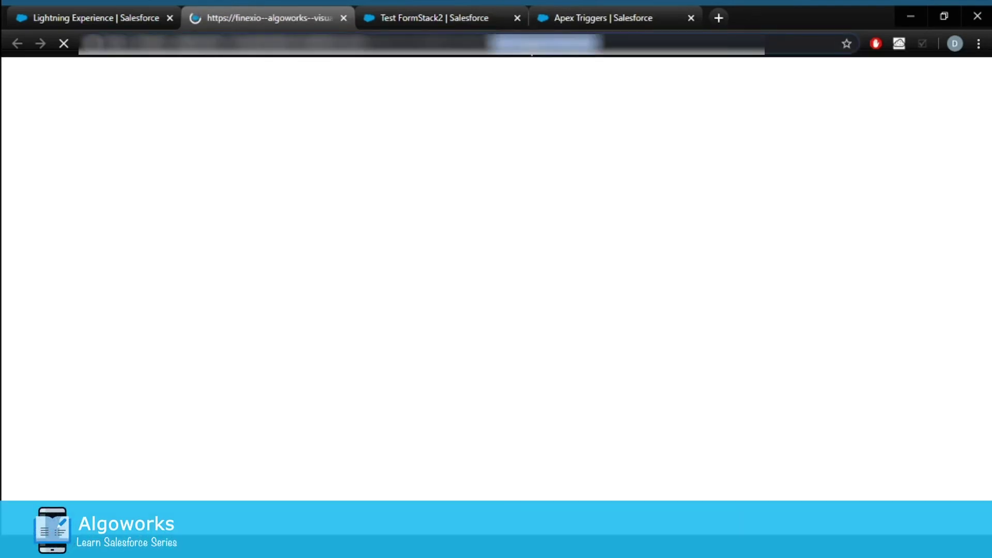
click(598, 18)
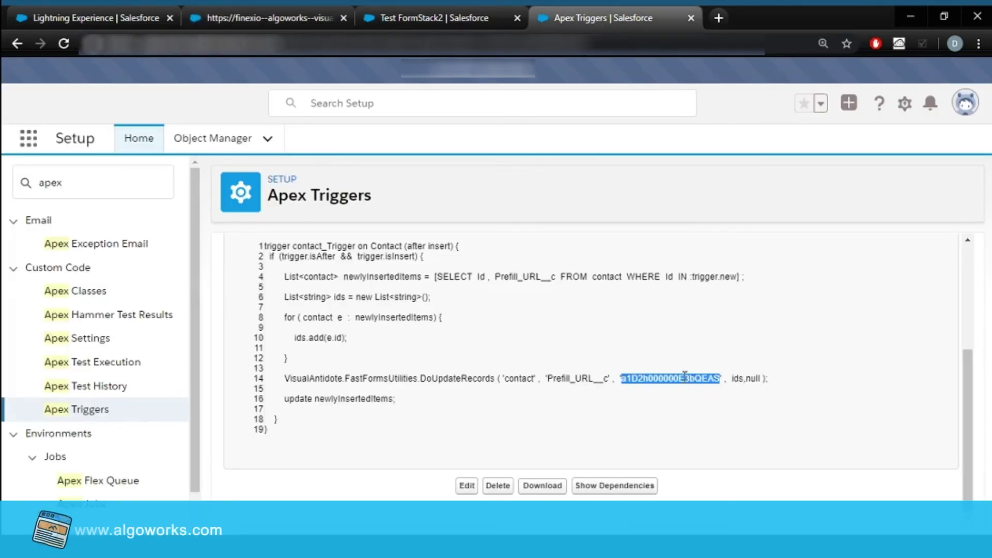
Edit contact_Trigger, tick Is Active, and save it.
scroll(341, 371, up, 4)
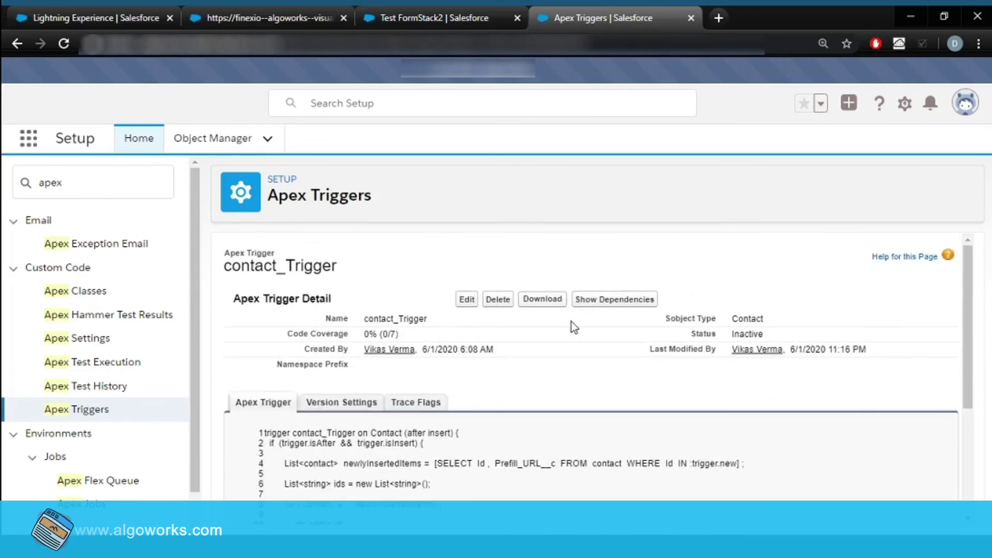
click(468, 304)
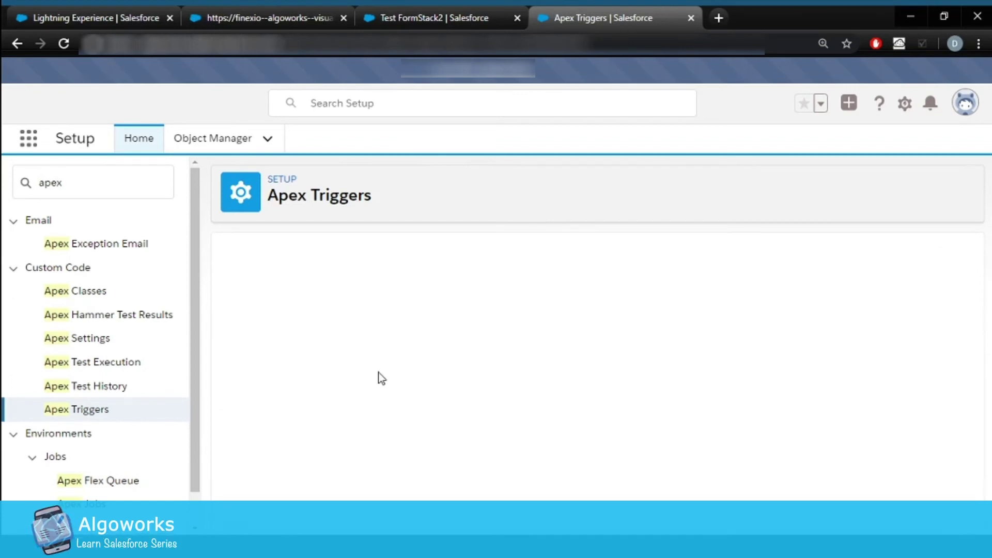
scroll(279, 361, down, 3)
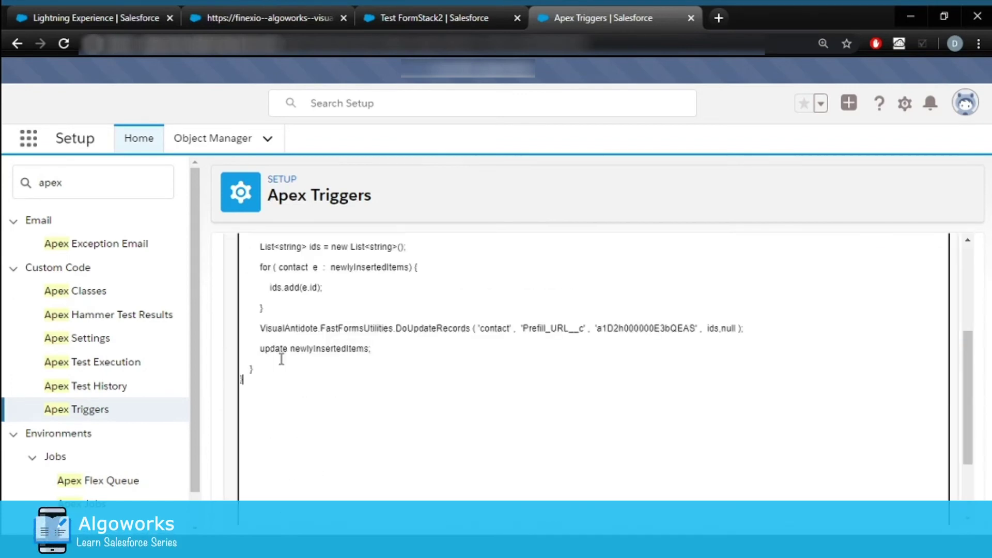
scroll(282, 359, up, 3)
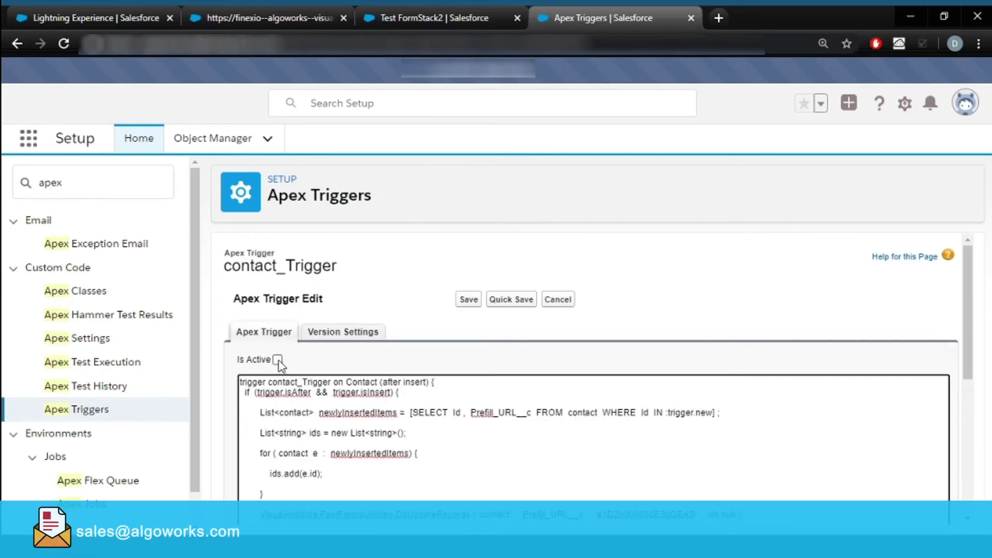
click(278, 360)
click(470, 300)
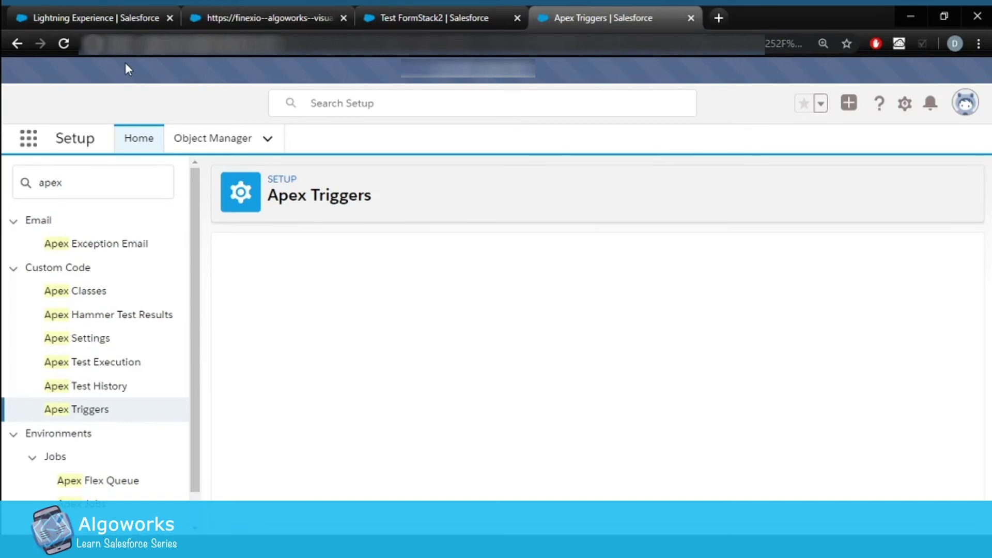
In the Formstack forms page, open the Contact Form's hosted link in a new tab.
click(86, 15)
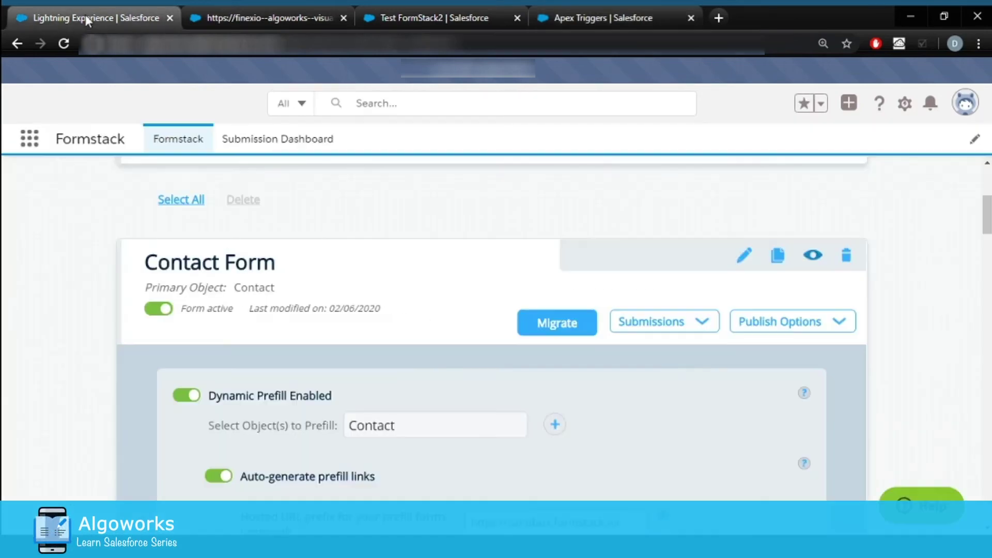
scroll(359, 348, down, 10)
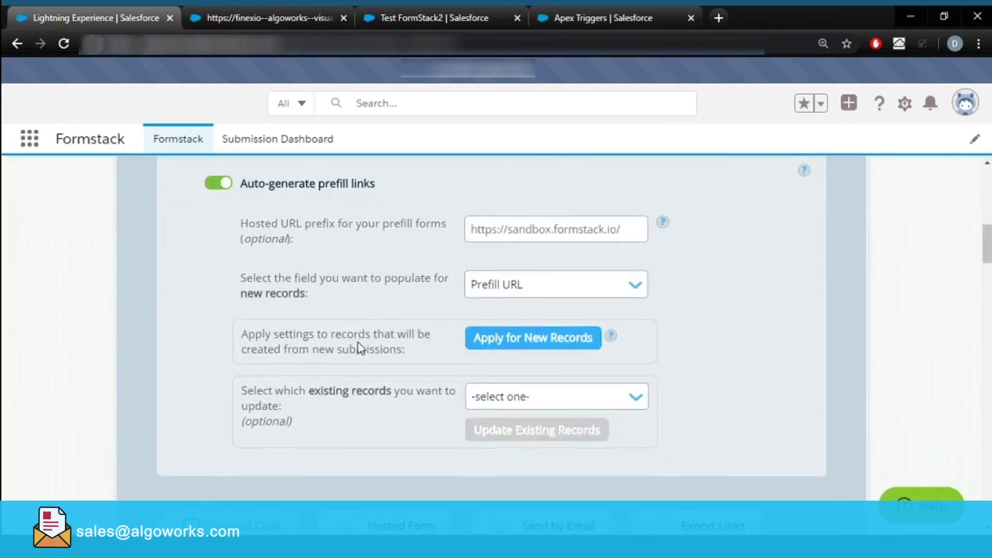
click(395, 315)
scroll(394, 313, down, 3)
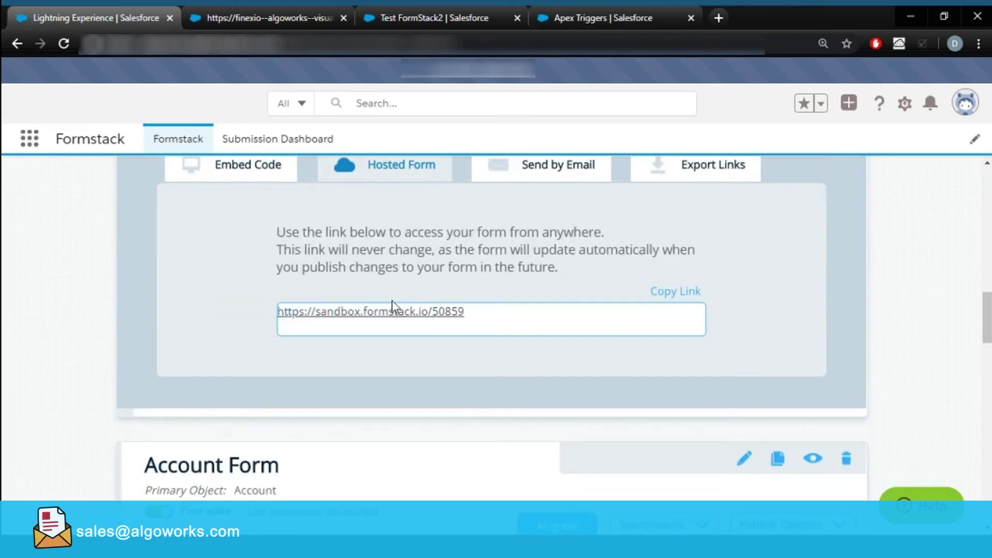
click(386, 313)
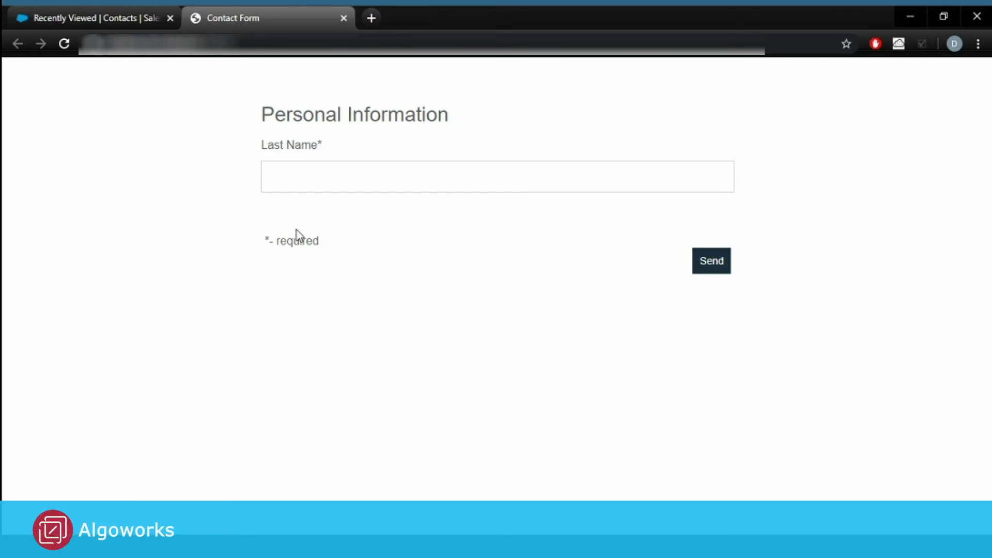
Submit the hosted form with Last Name 'Test Form Stack With Url' and dismiss the confirmation.
click(299, 174)
text(Test Form)
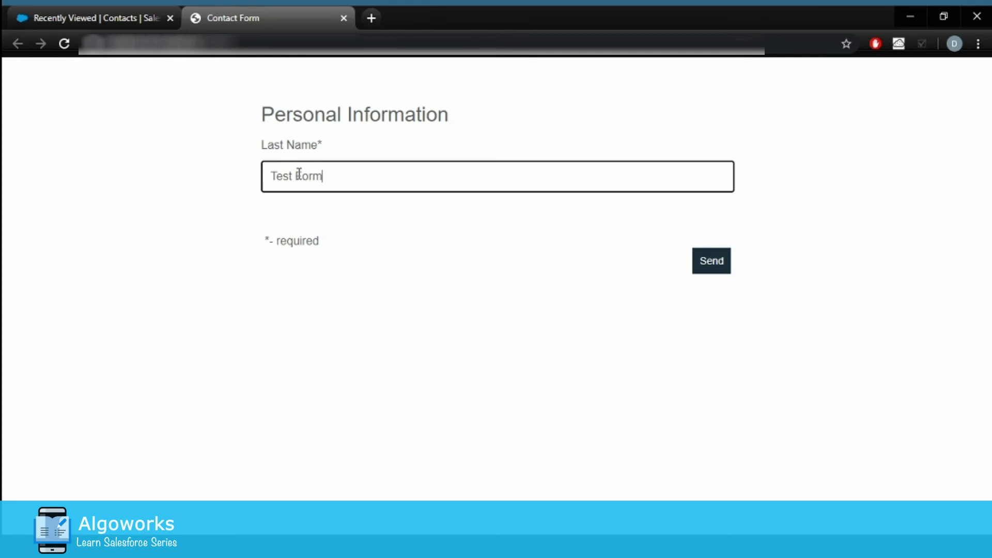
text( Stack)
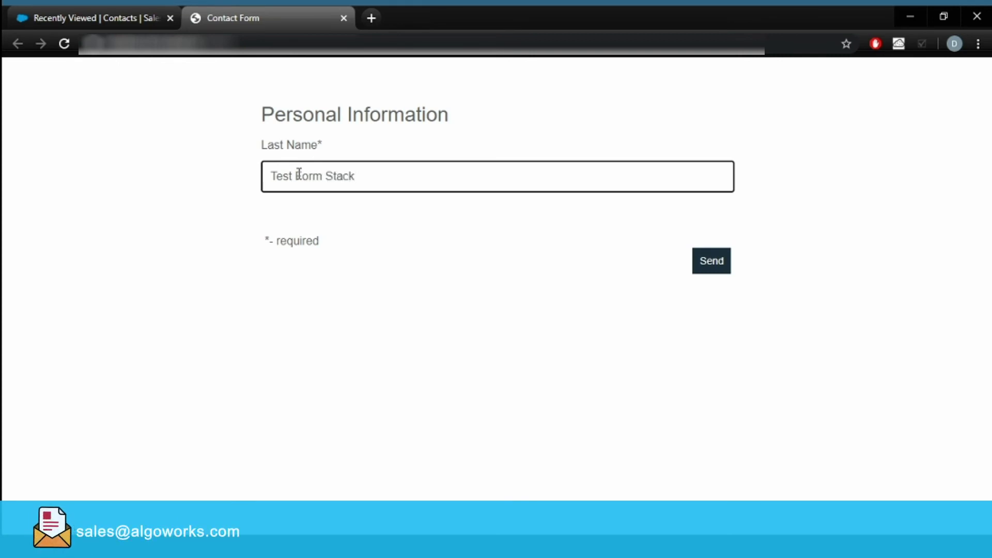
text( Wit)
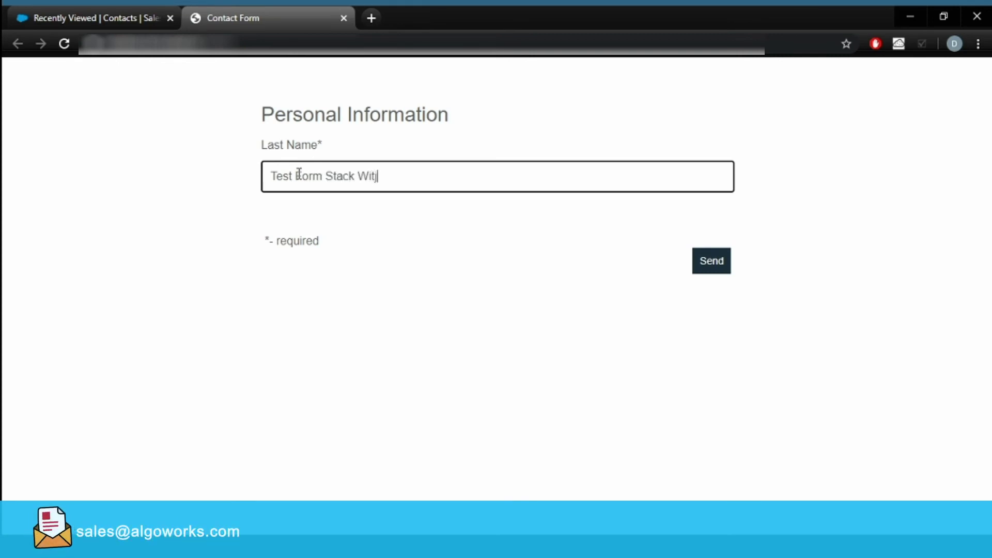
text(h Url)
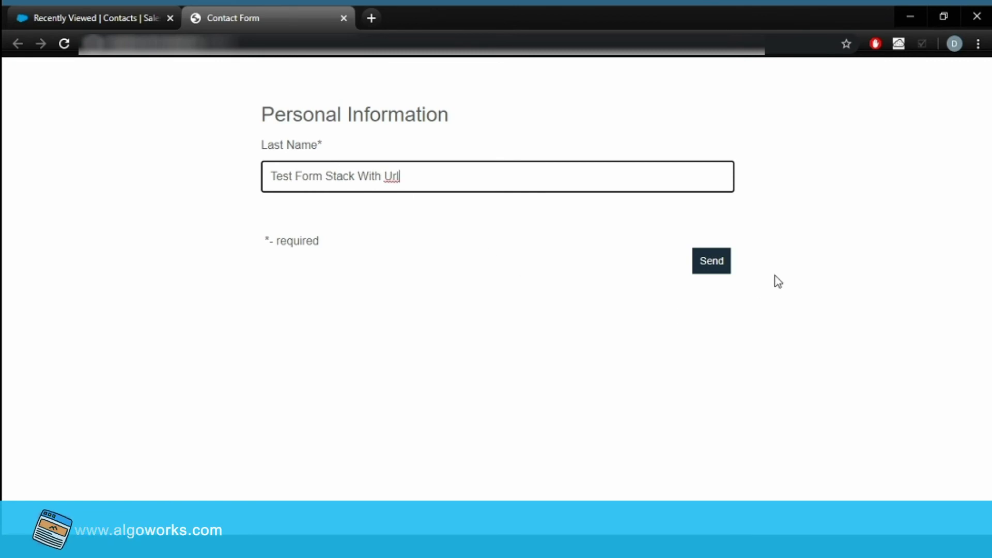
click(716, 268)
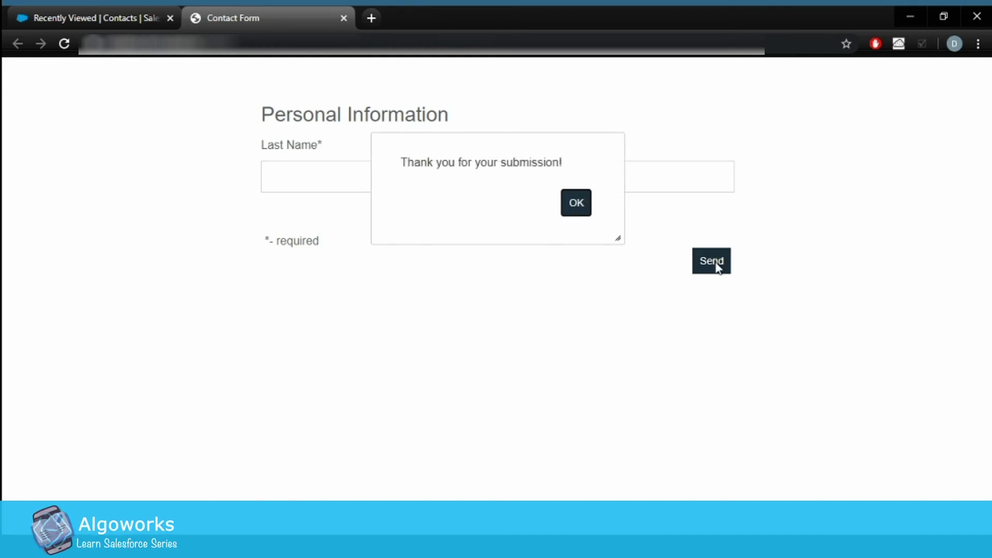
click(575, 203)
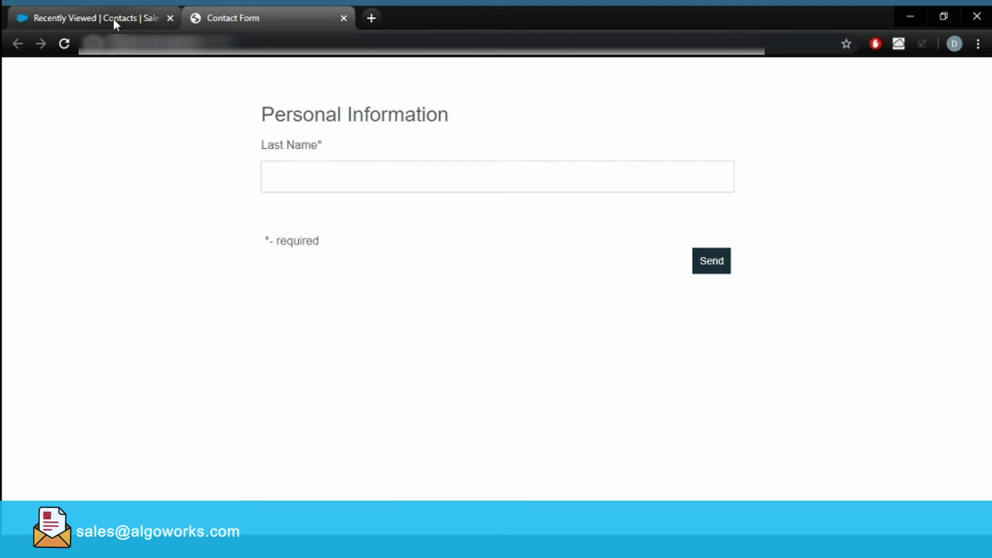
click(113, 18)
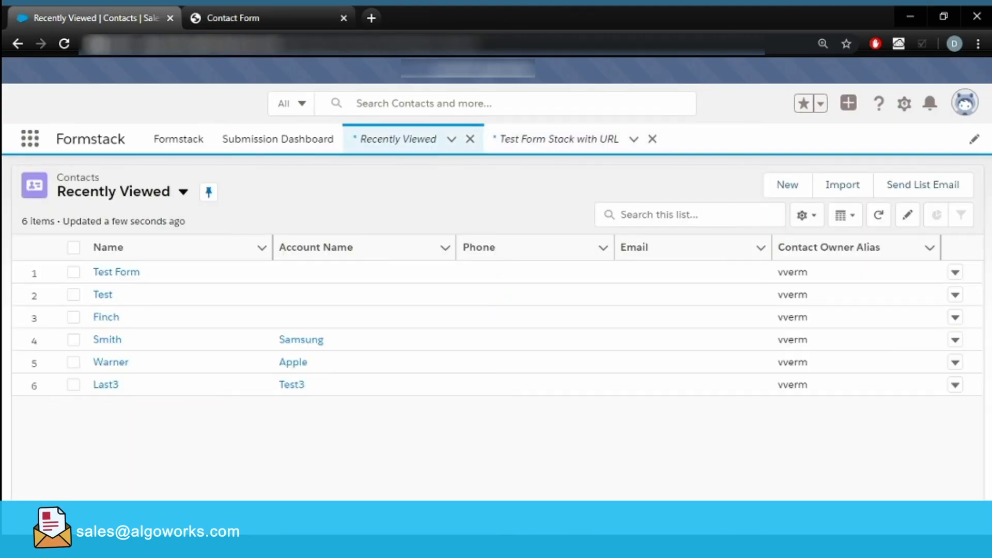
Reload the Contacts list, close the old record, and open the Test Form Stack With Url contact.
key(F5)
click(652, 138)
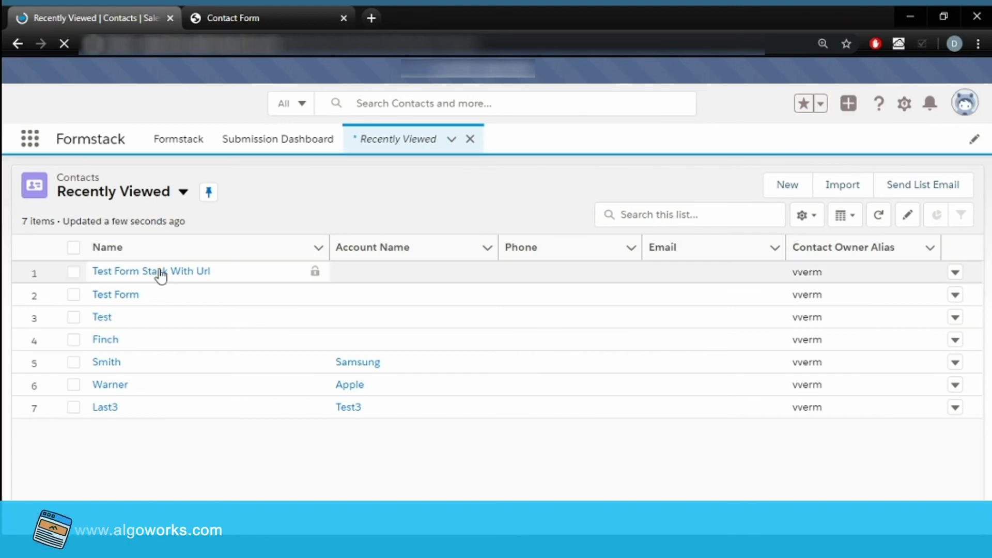
click(147, 274)
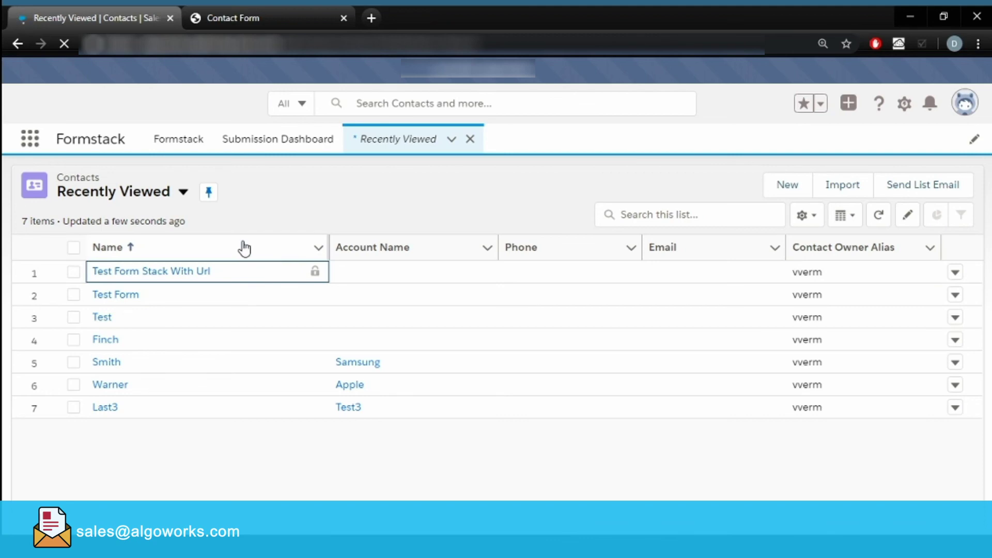
click(171, 278)
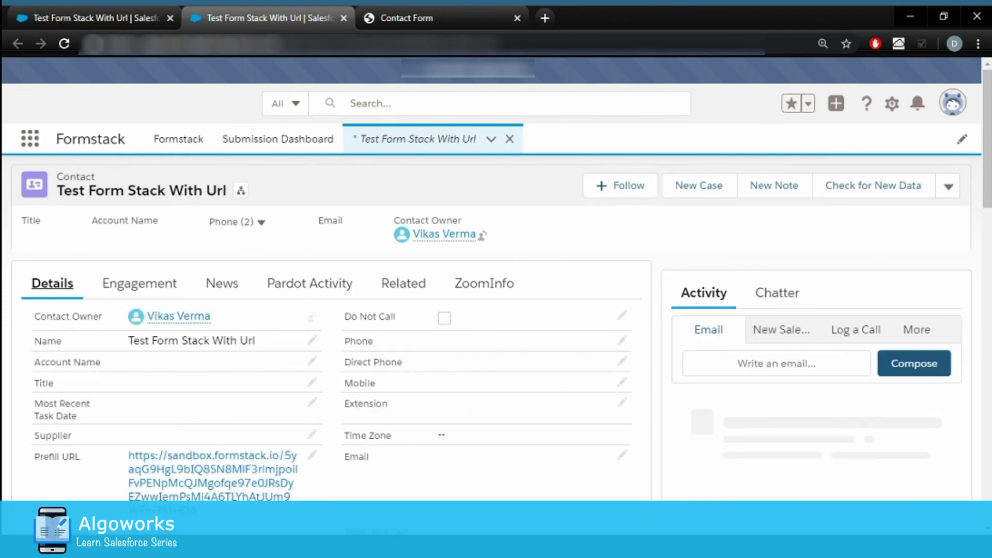
Follow the contact's Prefill URL to check the prefilled Contact Form, then return to the record.
scroll(990, 226, down, 2)
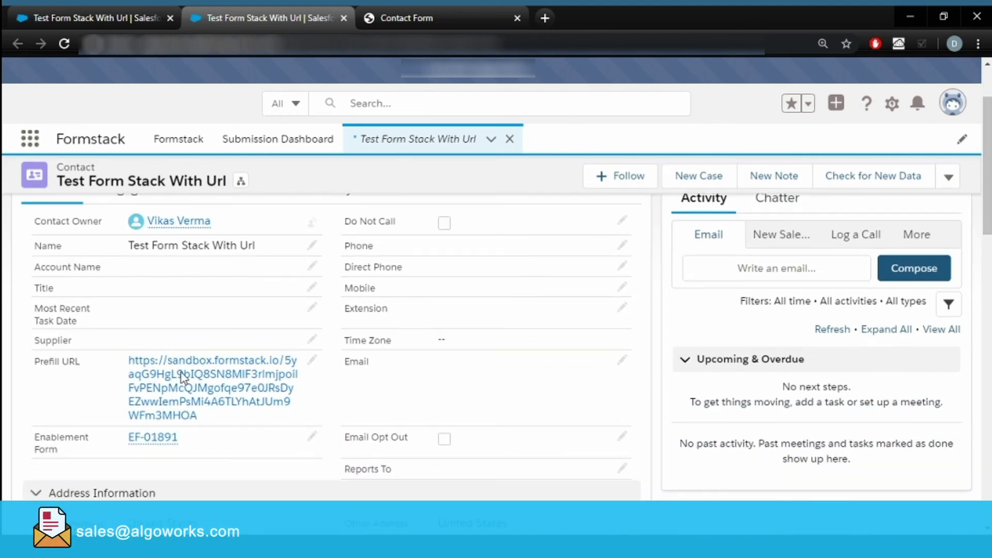
click(201, 395)
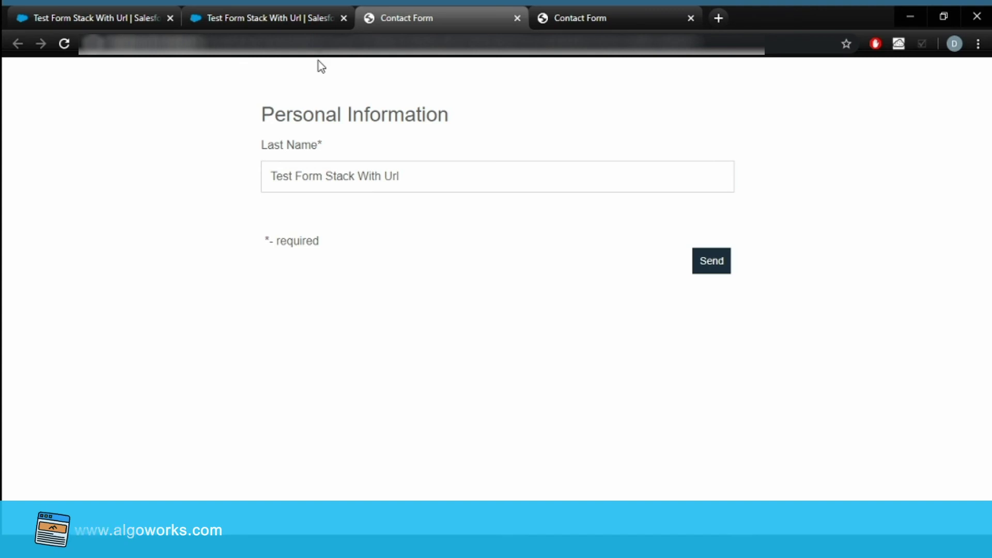
click(239, 29)
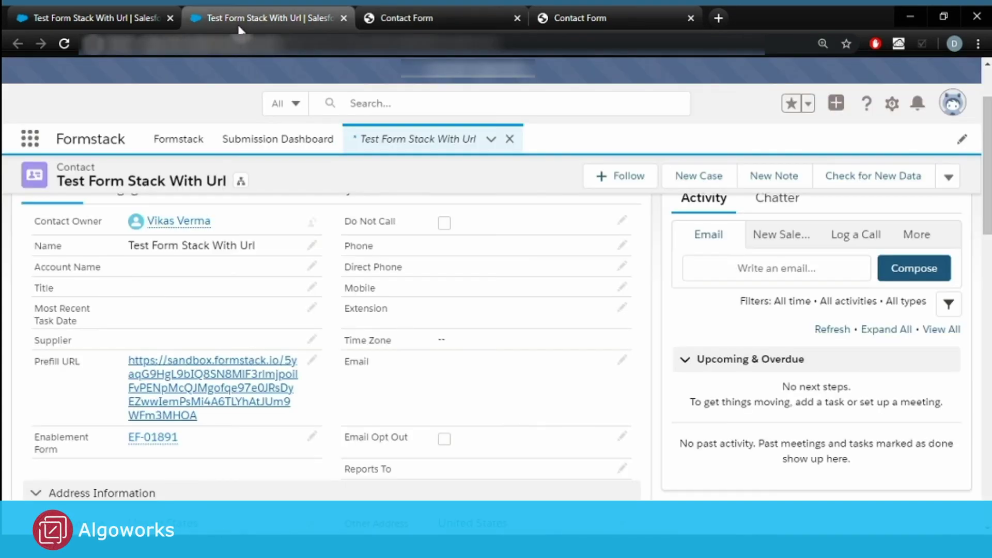